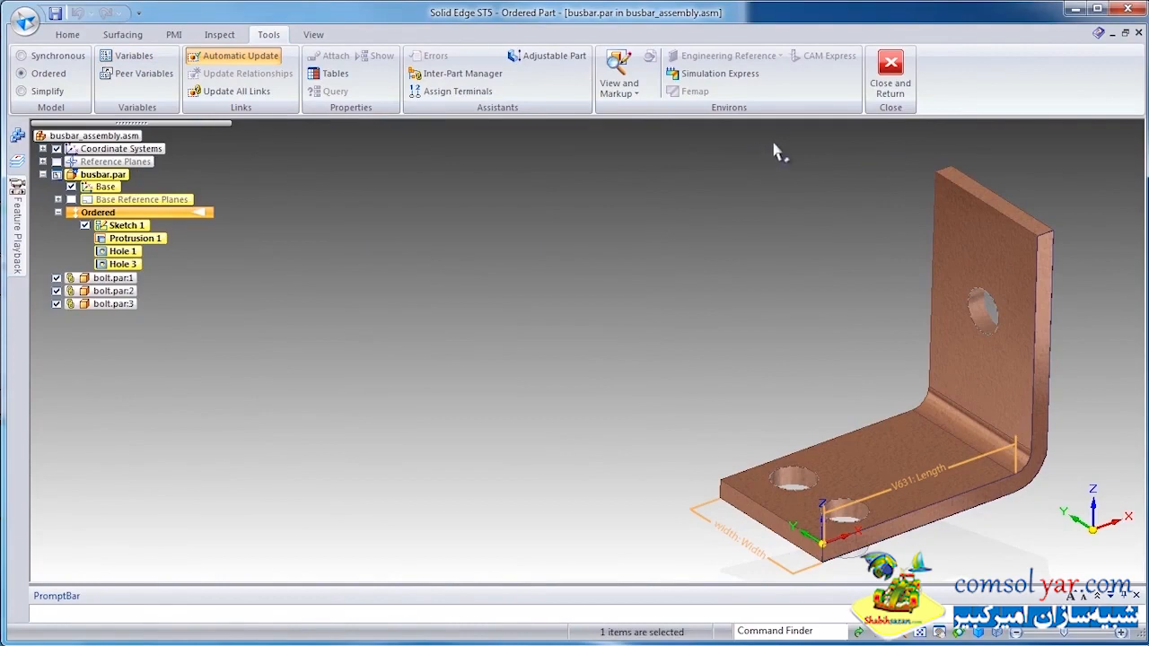
- Close the busbar part and return to the assembly
{"action": "left_click", "coordinate": [890, 72]}
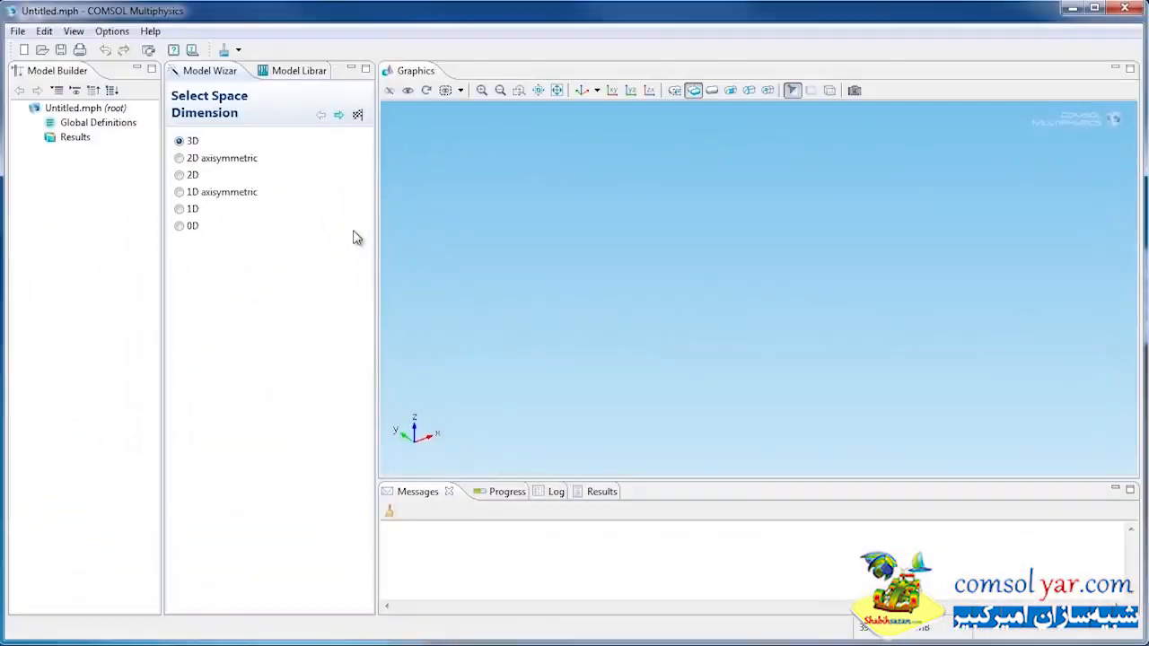
- In COMSOL Multiphysics, set up a 3D model with the Joule Heating physics from Electromagnetic Heating and a Stationary preset study
{"action": "left_click", "coordinate": [338, 115]}
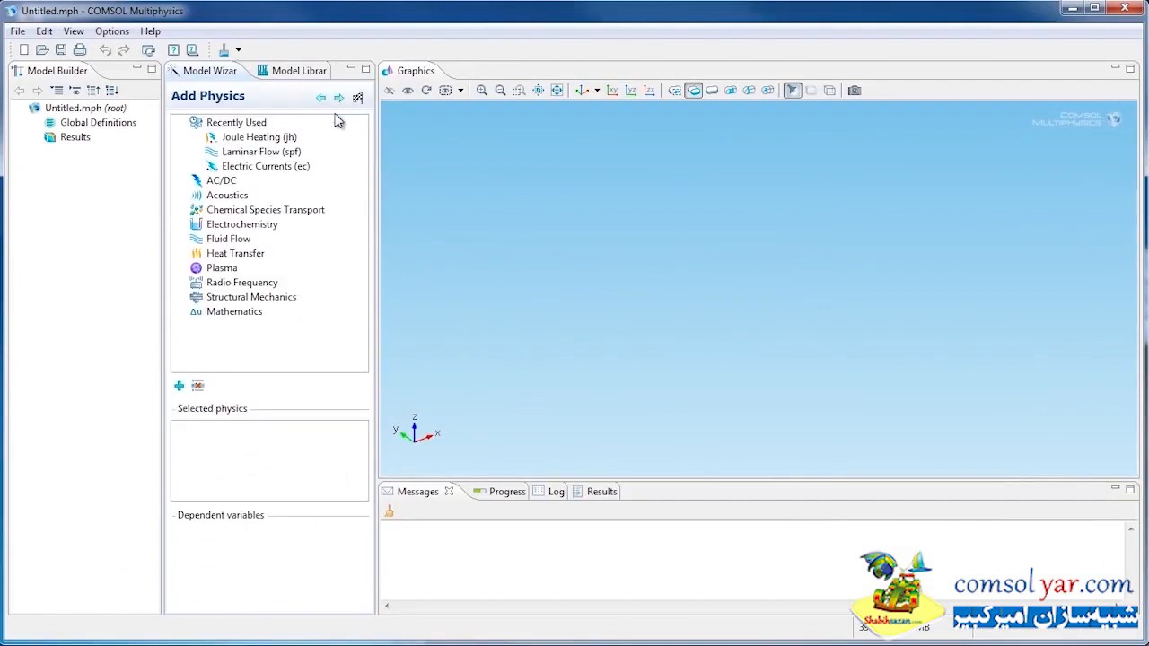
{"action": "left_click", "coordinate": [182, 253]}
{"action": "left_click", "coordinate": [197, 283]}
{"action": "right_click", "coordinate": [252, 312]}
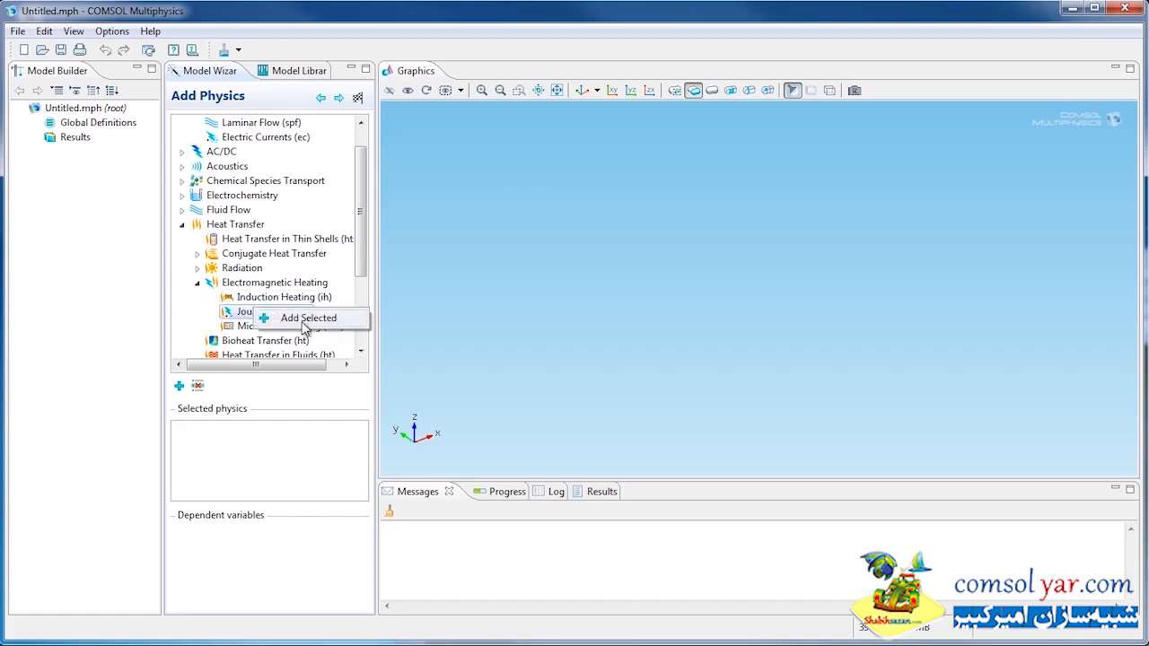
{"action": "left_click", "coordinate": [340, 99]}
{"action": "left_click", "coordinate": [259, 205]}
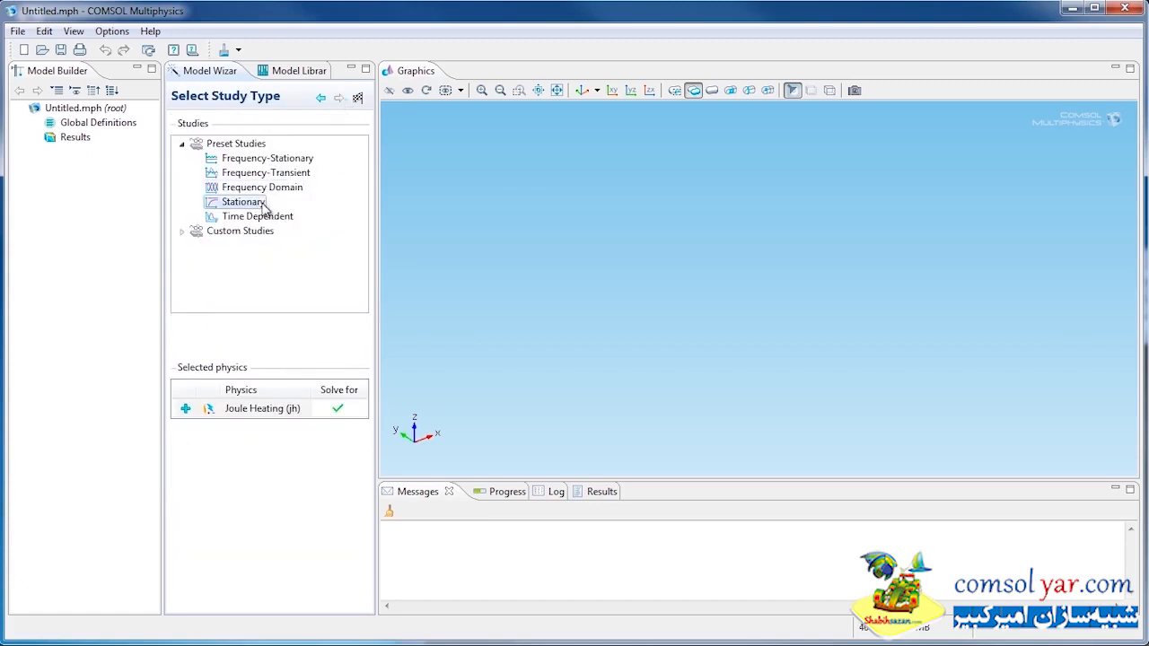
{"action": "left_click", "coordinate": [357, 101]}
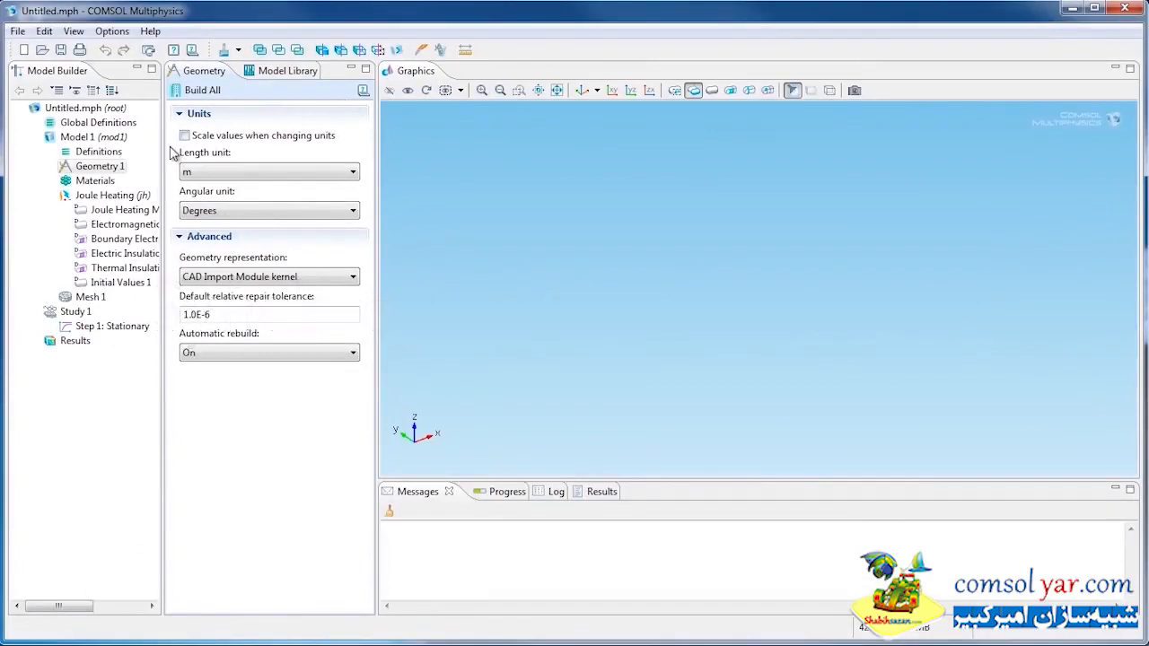
- Add a LiveLink for Solid Edge node to Geometry 1 and synchronize it with the CAD assembly
{"action": "right_click", "coordinate": [100, 171]}
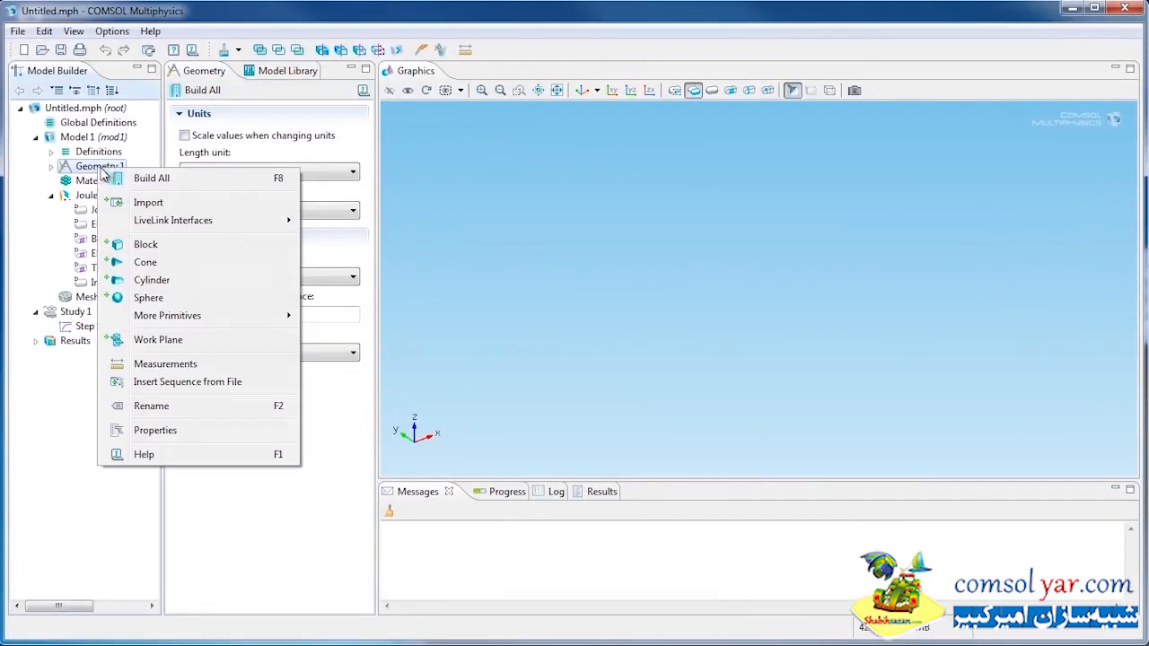
{"action": "mouse_move", "coordinate": [225, 222]}
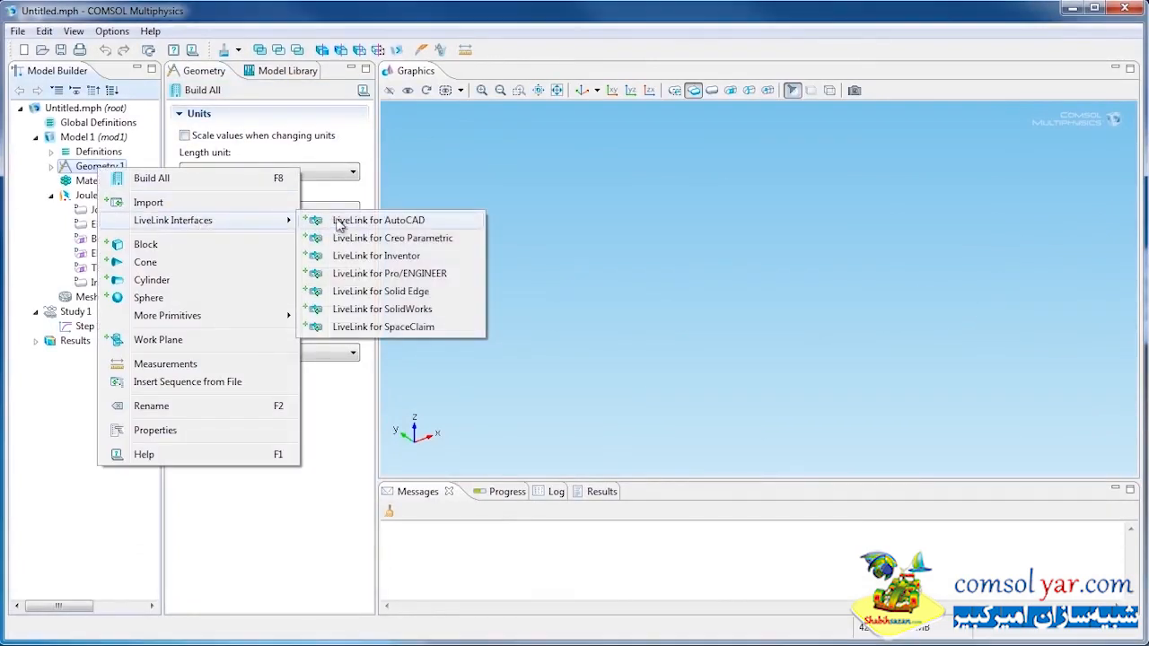
{"action": "left_click", "coordinate": [377, 293]}
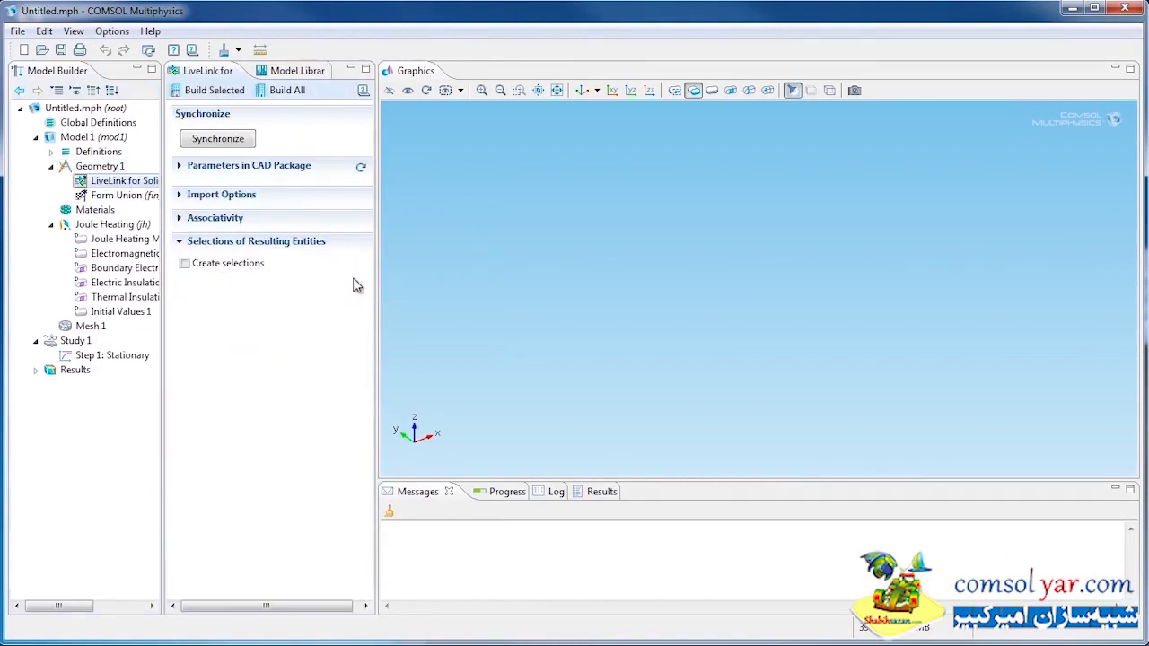
{"action": "left_click", "coordinate": [232, 144]}
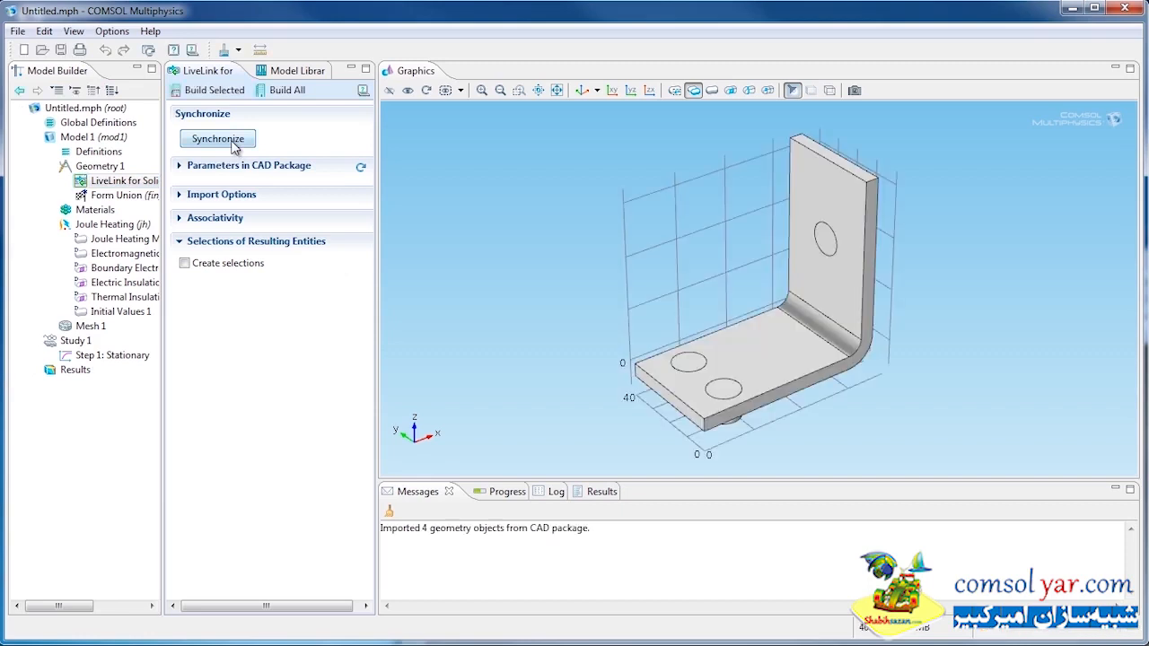
- Map the CAD parameters V631.busbar.par to length and width.busbar.par to width in the LiveLink node
{"action": "left_click", "coordinate": [185, 171]}
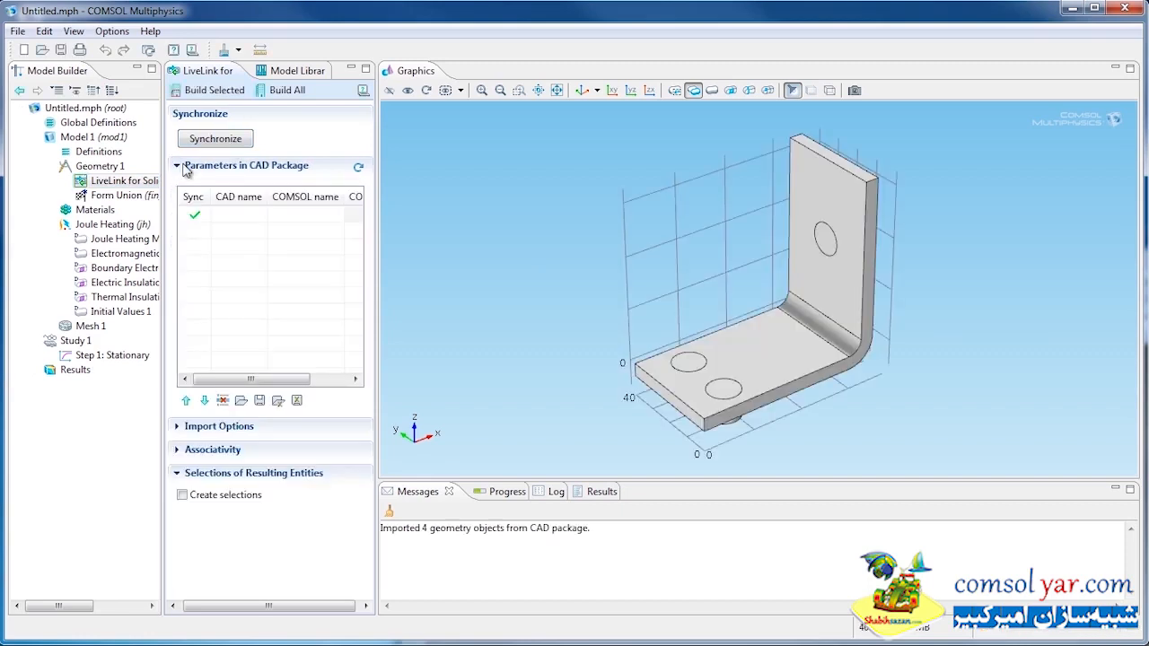
{"action": "left_click_drag", "start_coordinate": [267, 197], "coordinate": [287, 197]}
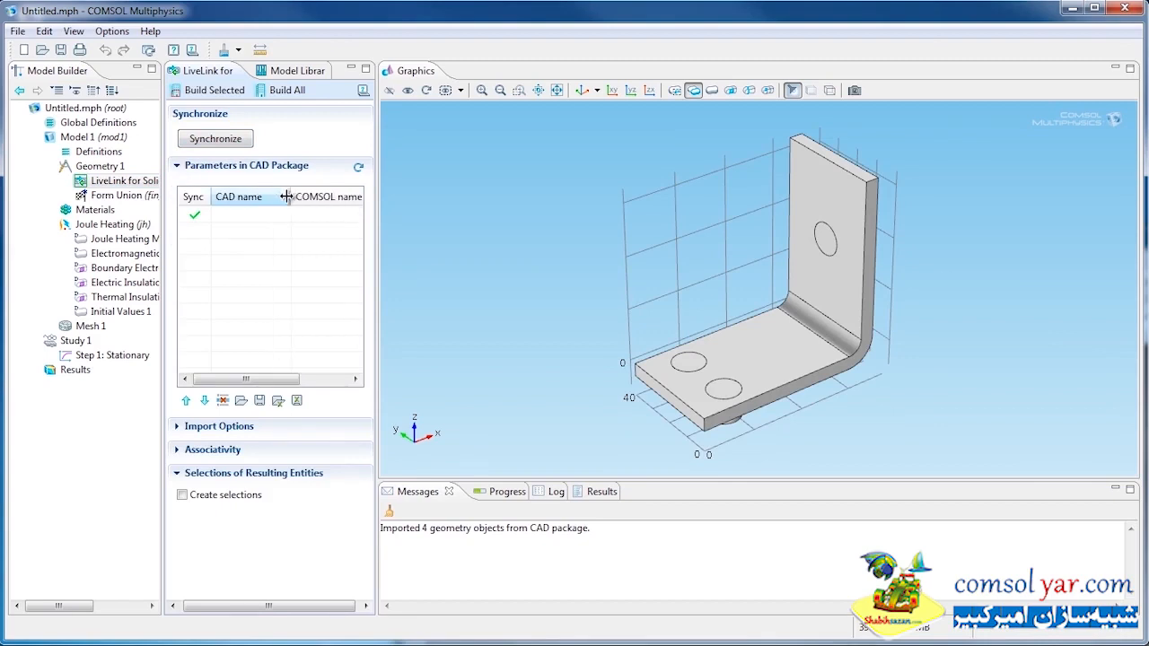
{"action": "left_click", "coordinate": [248, 219]}
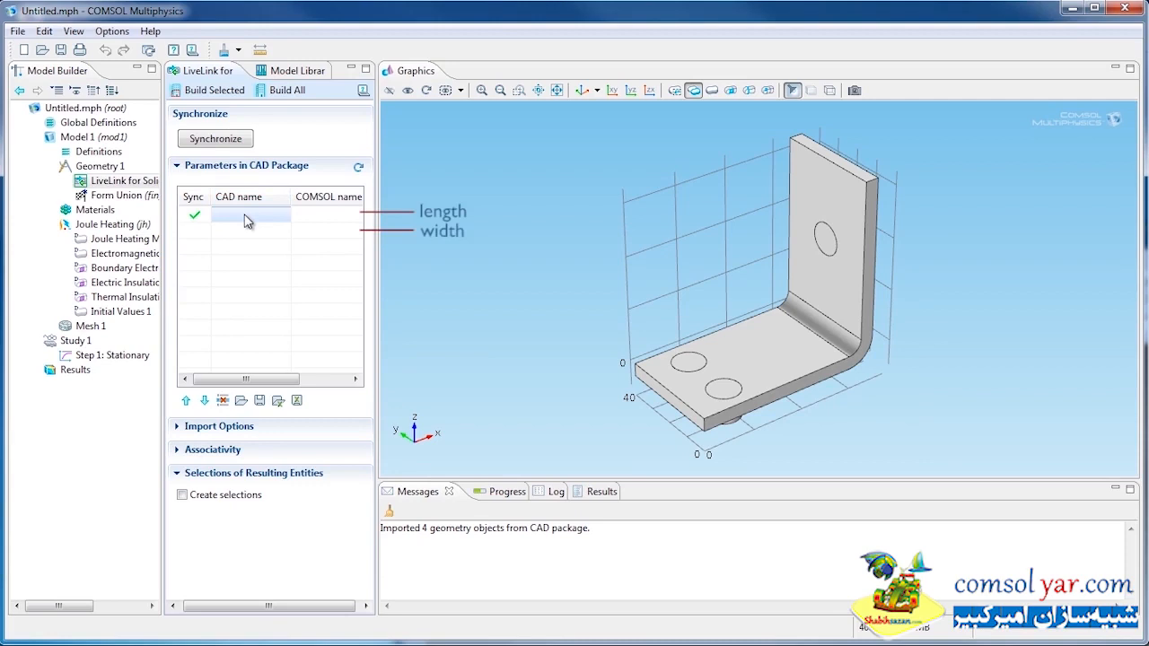
{"action": "left_click", "coordinate": [245, 215]}
{"action": "type", "text": "V631.busbar.par"}
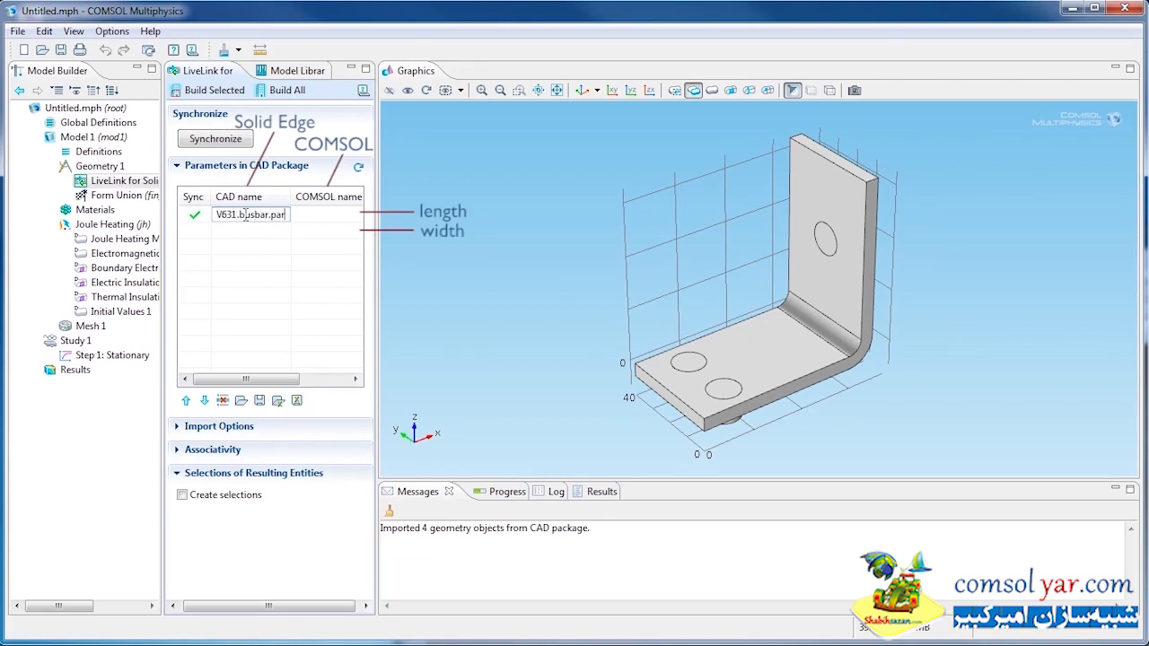
{"action": "key", "text": "Tab"}
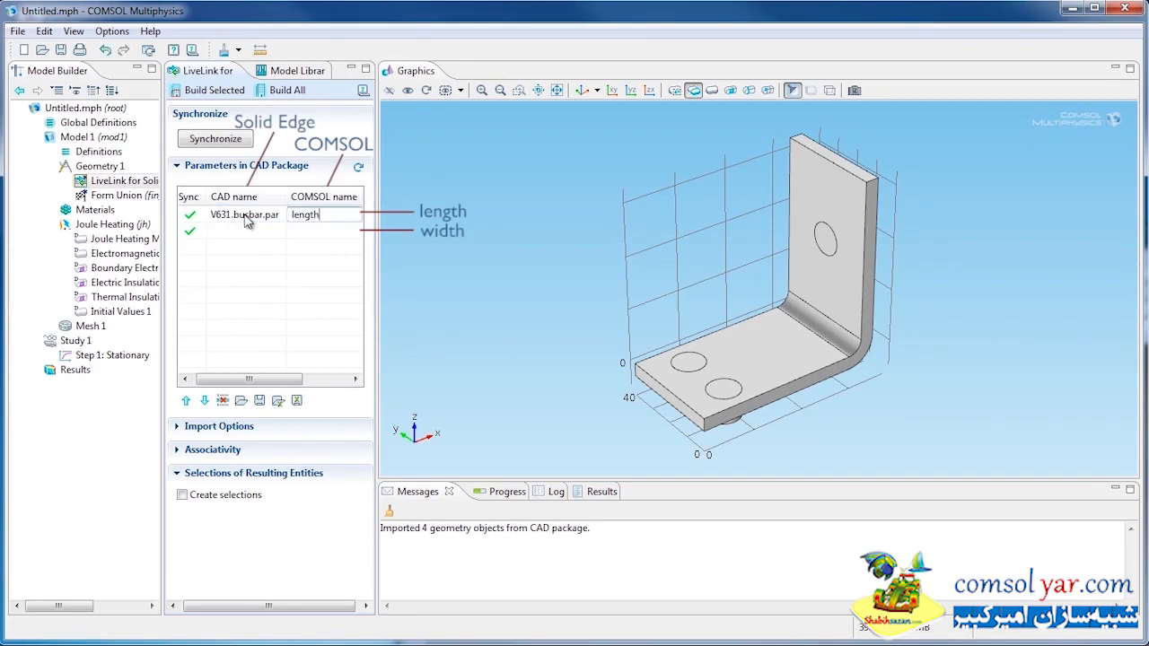
{"action": "key", "text": "Tab"}
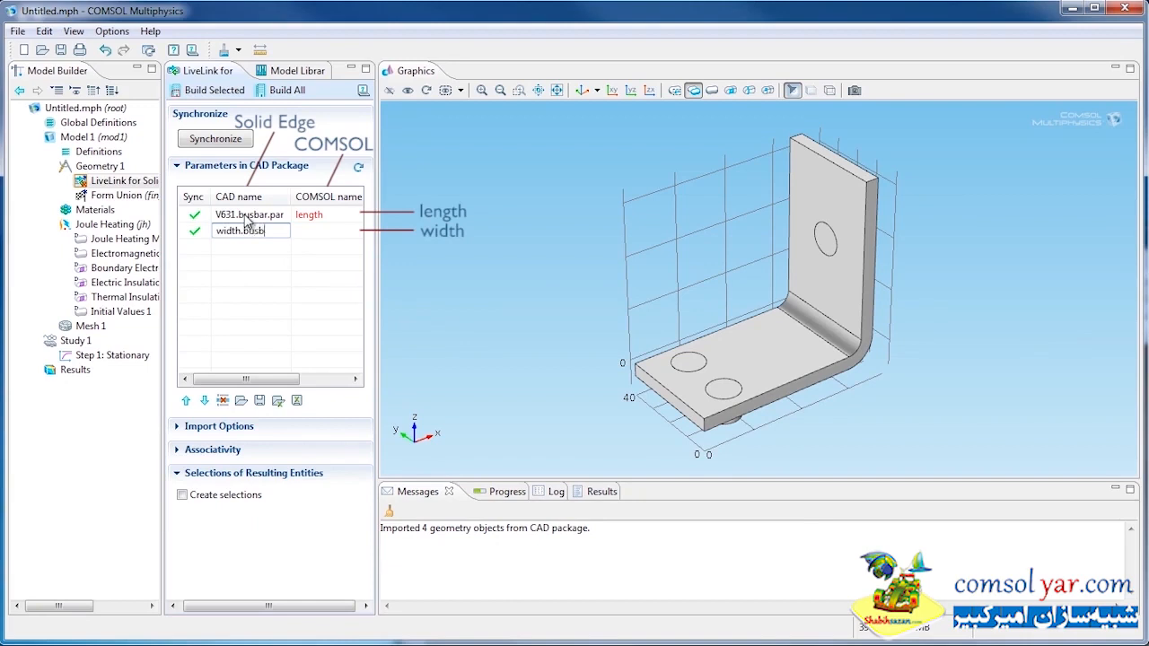
{"action": "type", "text": "r...."}
{"action": "key", "text": "Tab"}
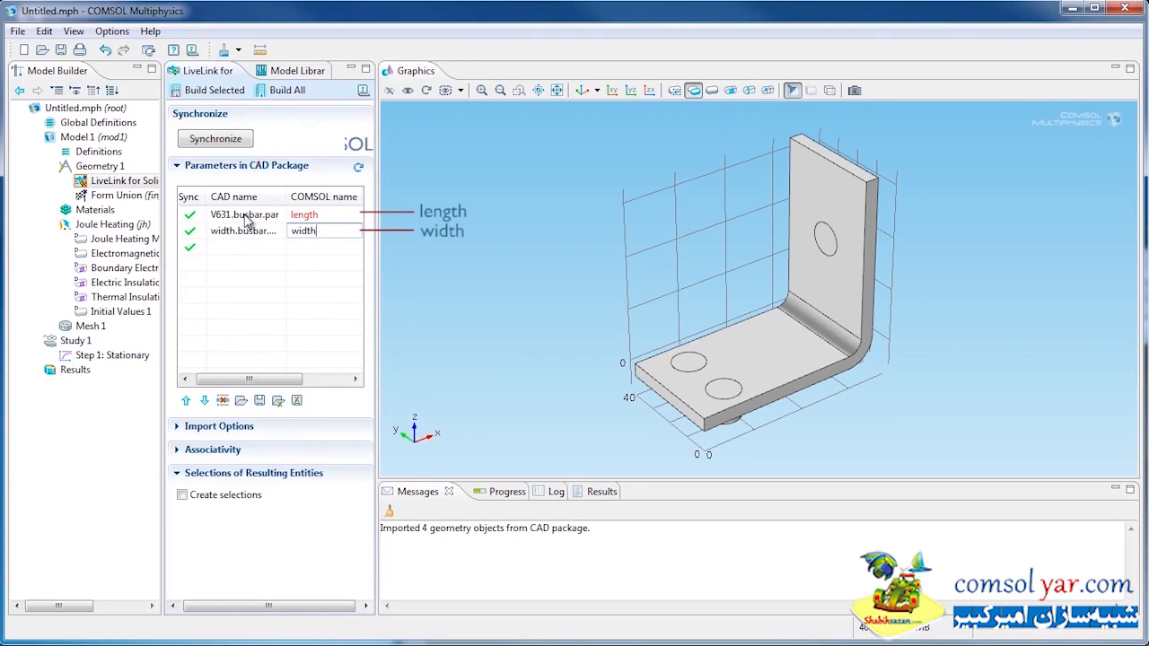
{"action": "key", "text": "Return"}
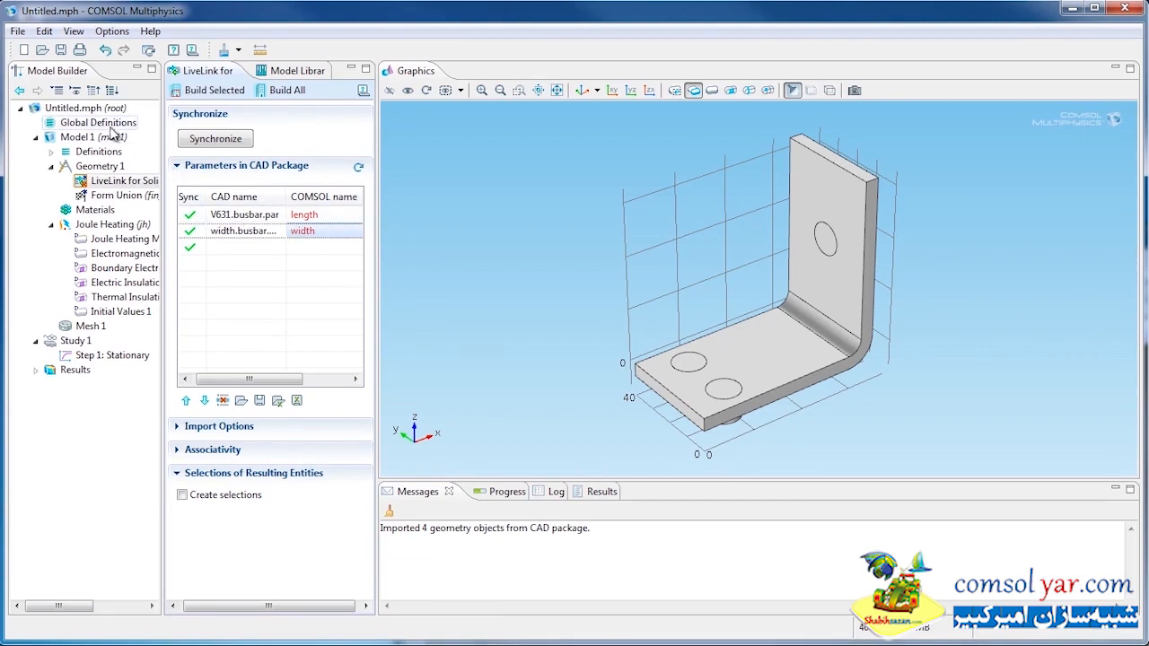
- Define the global parameters length as 100[mm] and width as 80[mm]
{"action": "right_click", "coordinate": [108, 126]}
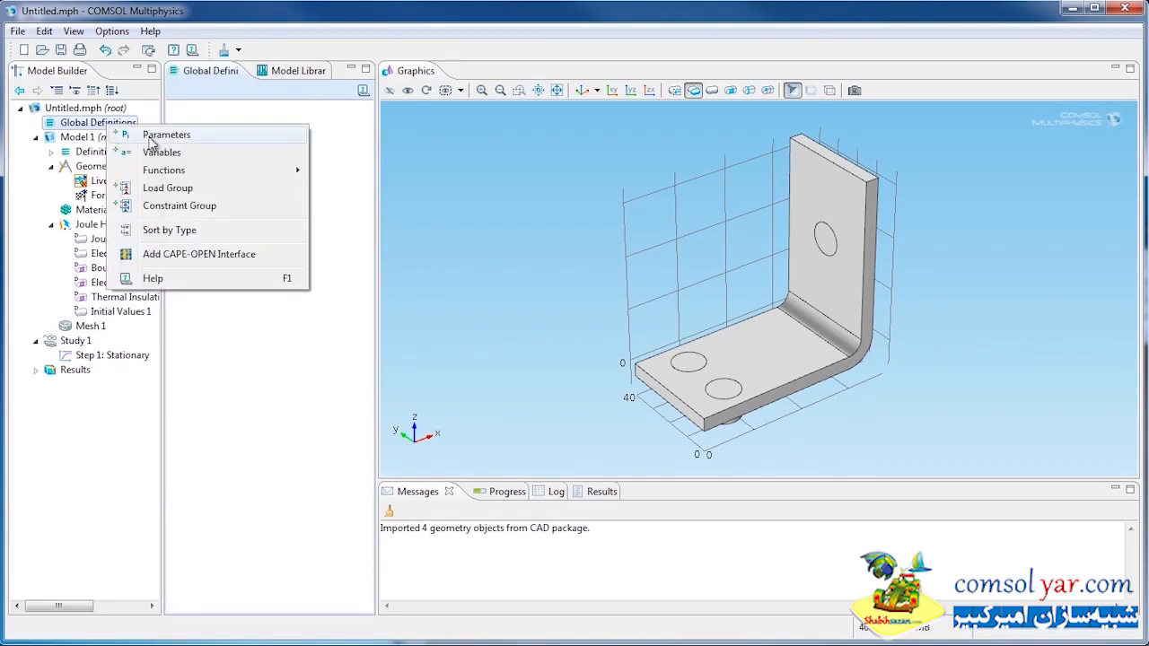
{"action": "left_click", "coordinate": [150, 136]}
{"action": "left_click", "coordinate": [203, 156]}
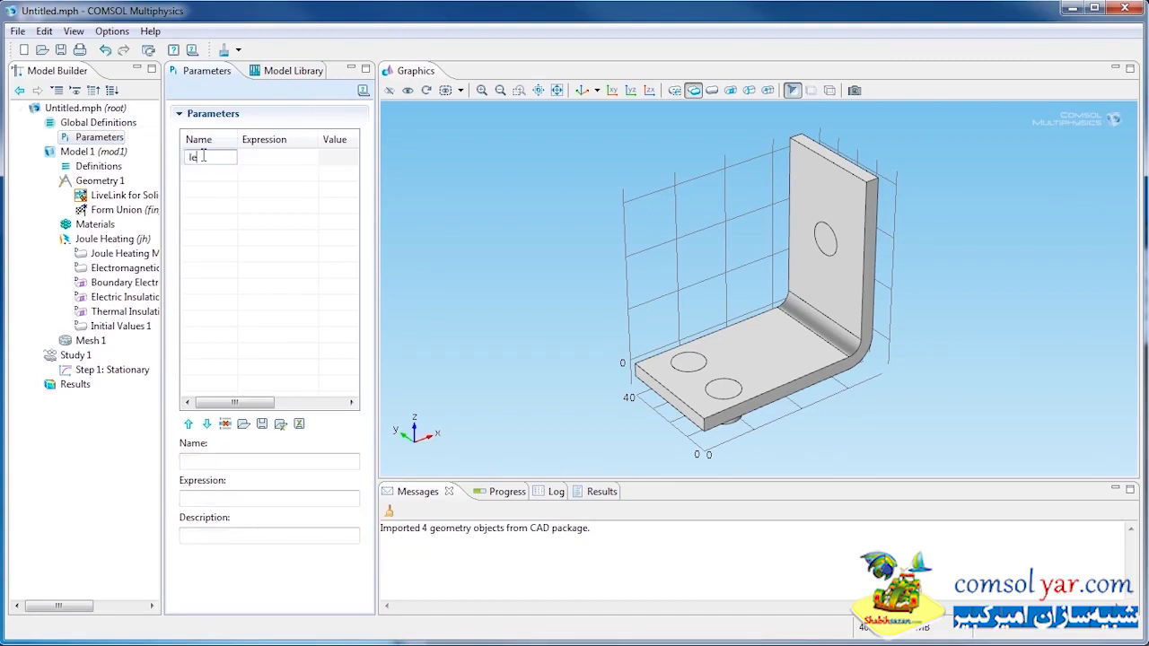
{"action": "key", "text": "Tab"}
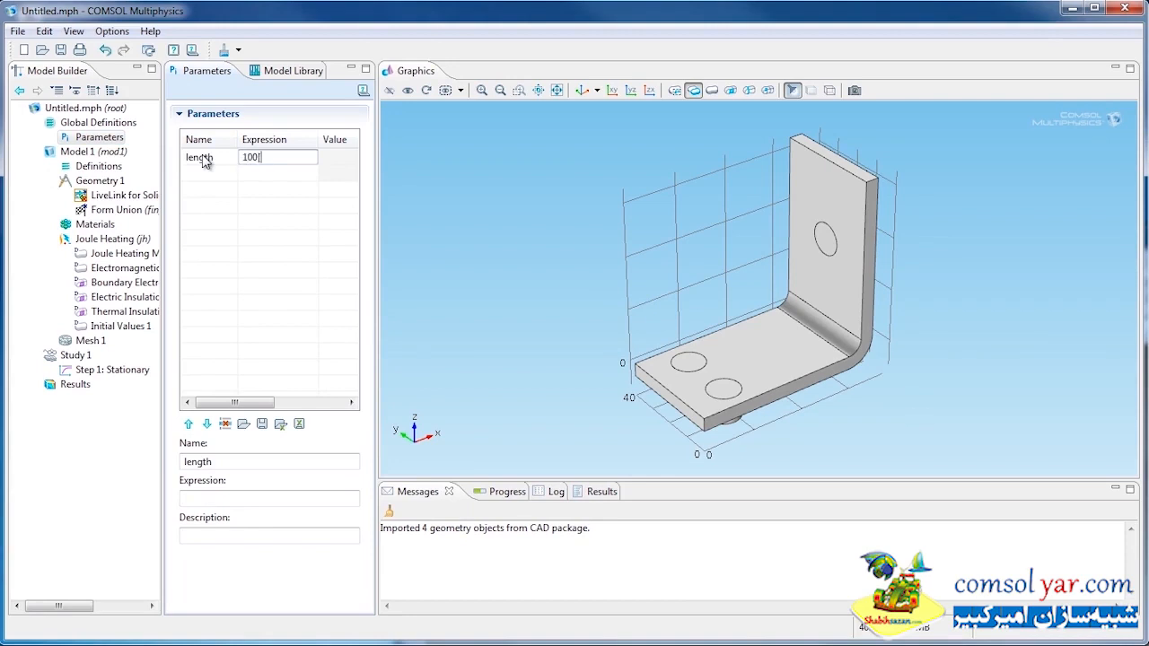
{"action": "key", "text": "Return"}
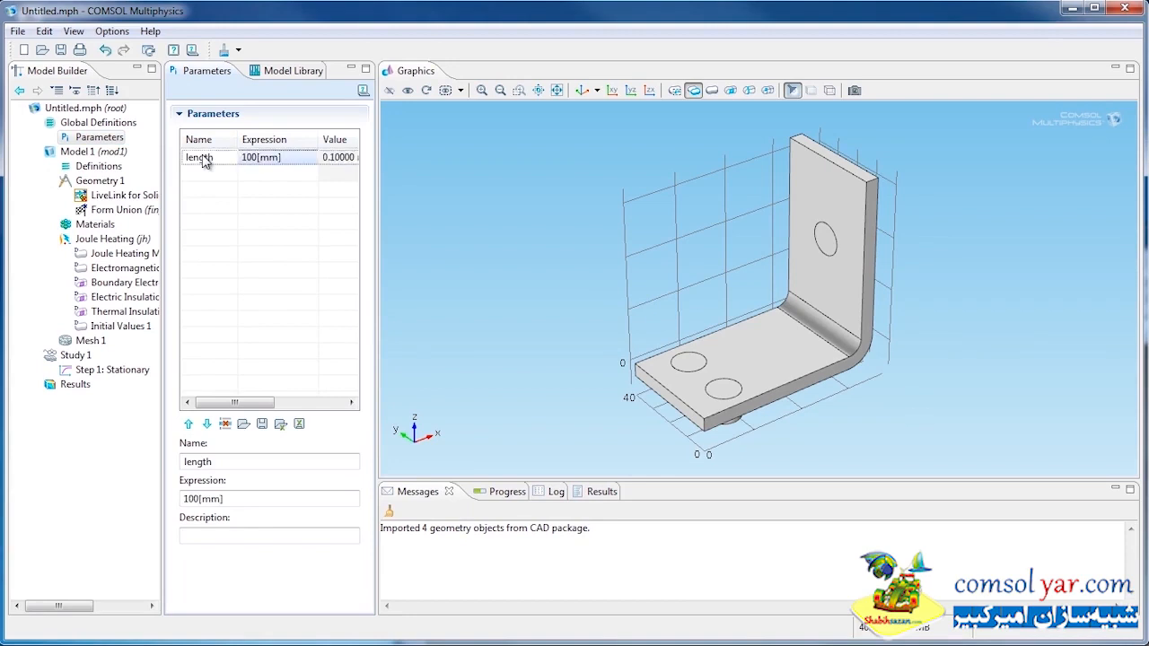
{"action": "left_click", "coordinate": [208, 172]}
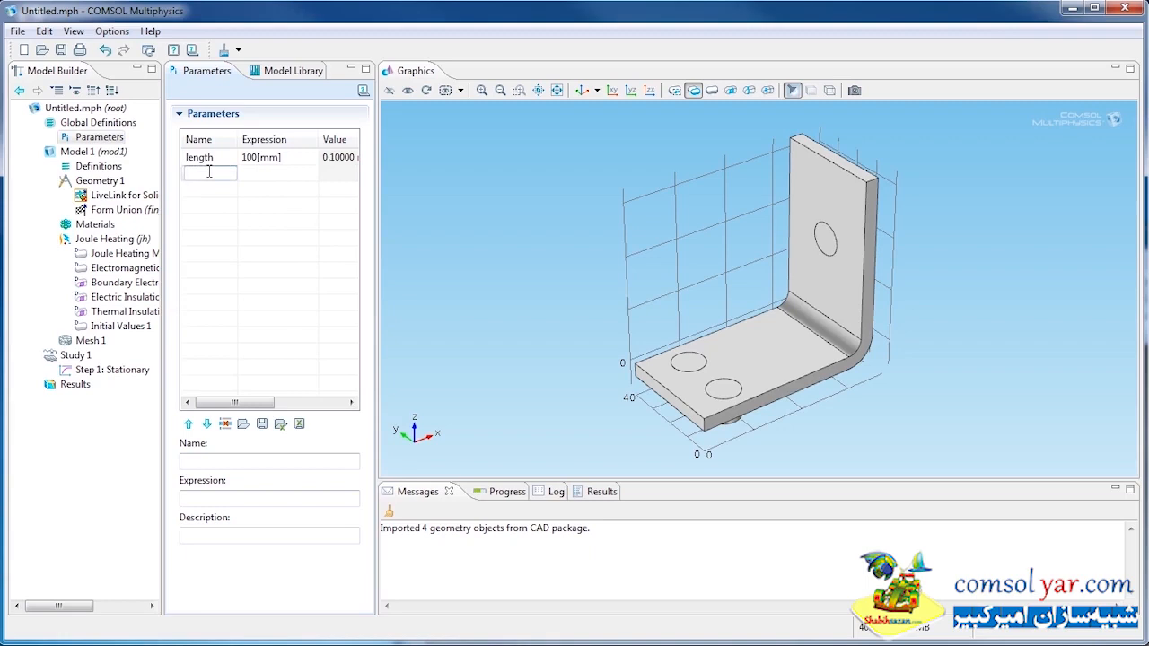
{"action": "type", "text": "width"}
{"action": "key", "text": "Tab"}
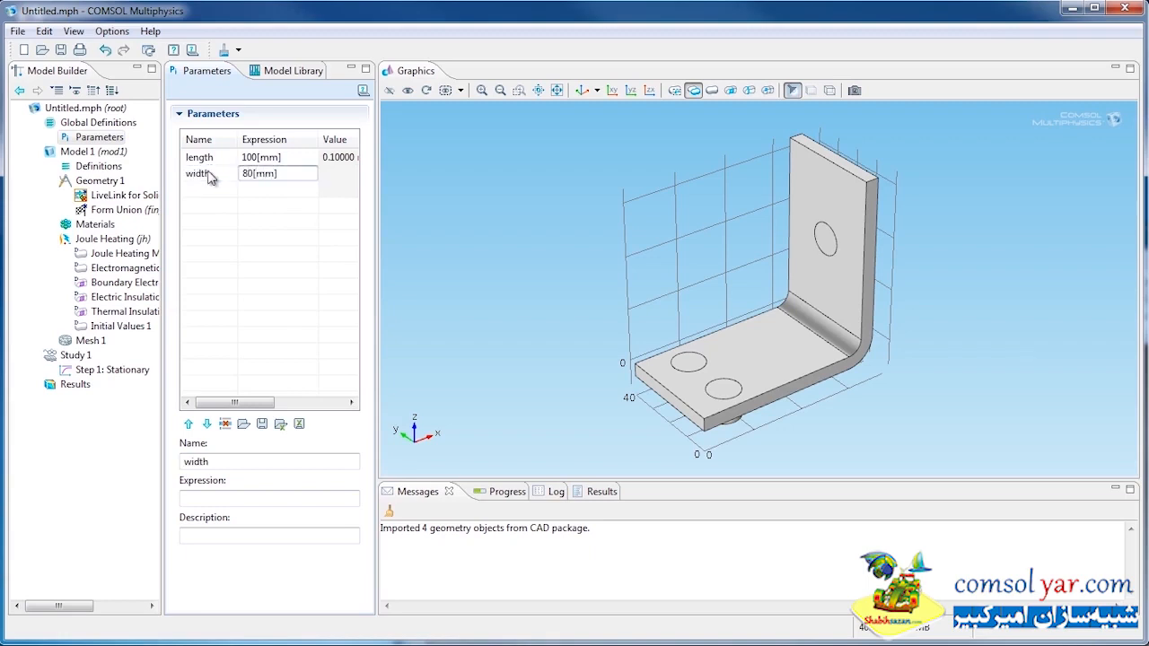
{"action": "key", "text": "Return"}
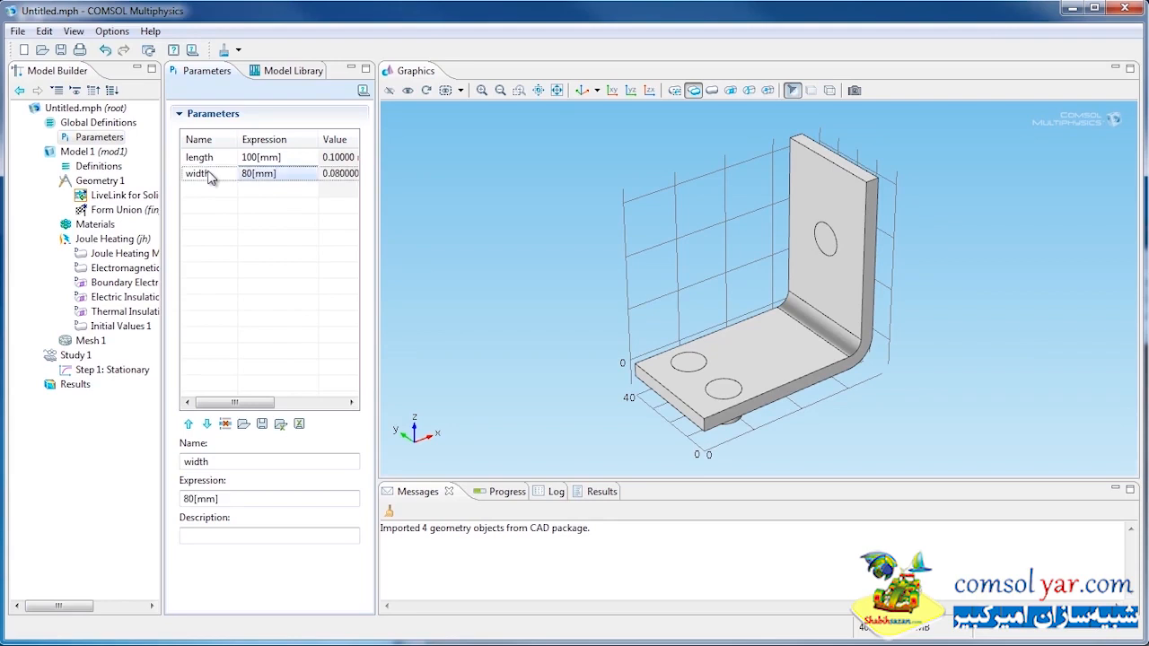
- Build the LiveLink for Solid Edge node to update the busbar geometry and fit the whole model in the graphics view
{"action": "right_click", "coordinate": [130, 198]}
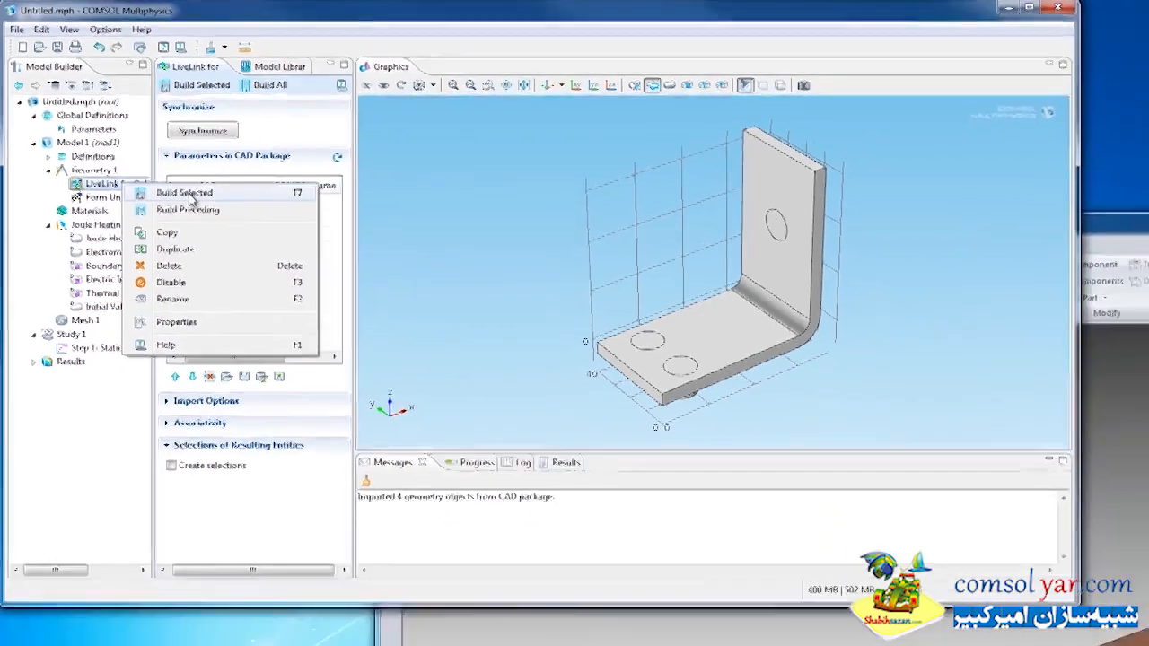
{"action": "left_click", "coordinate": [190, 196]}
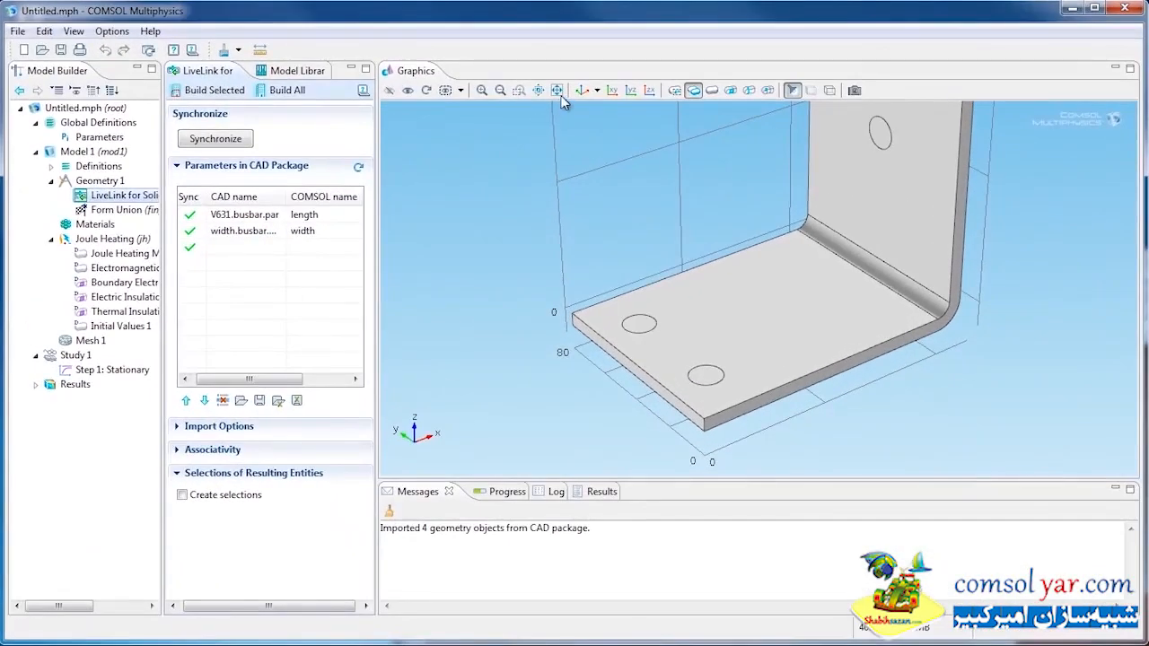
{"action": "left_click", "coordinate": [558, 92]}
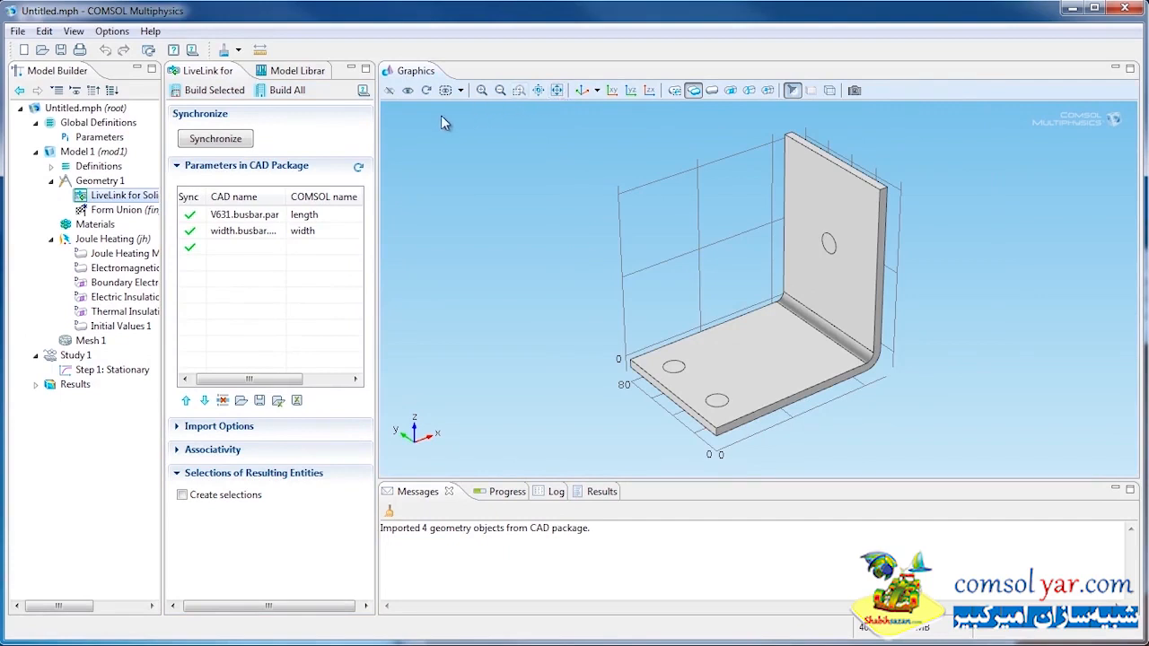
- Load the parameters htc, 5[W/m^2/K], and Vtot, 20[mV], from a file into the global parameters
{"action": "left_click", "coordinate": [100, 137]}
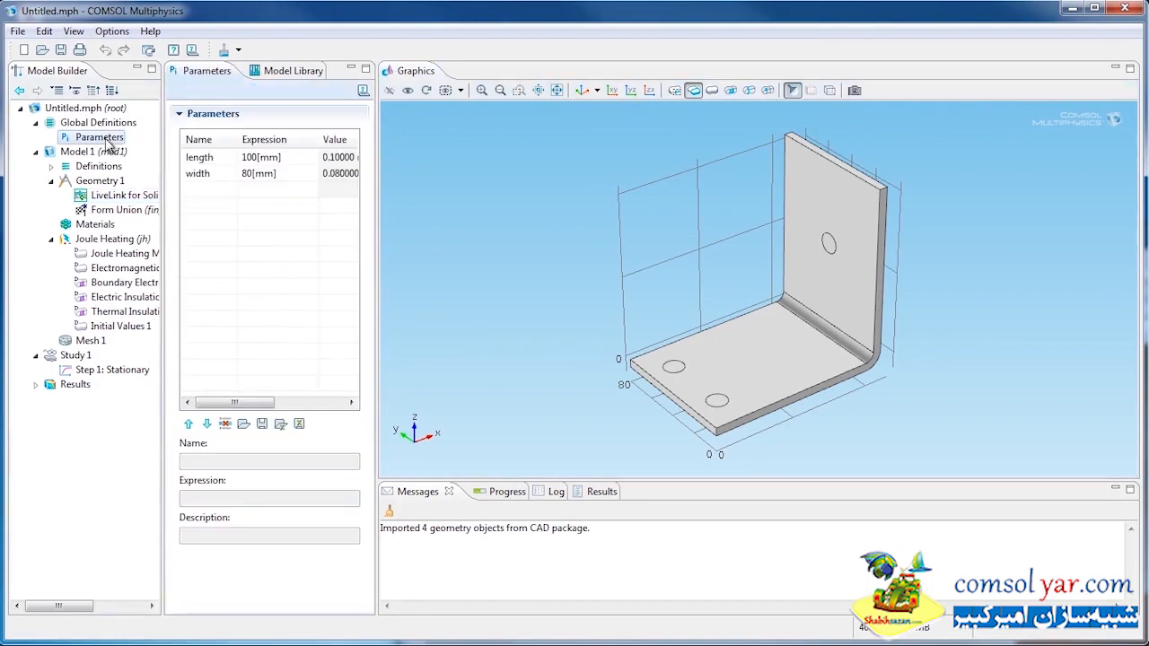
{"action": "left_click", "coordinate": [244, 425]}
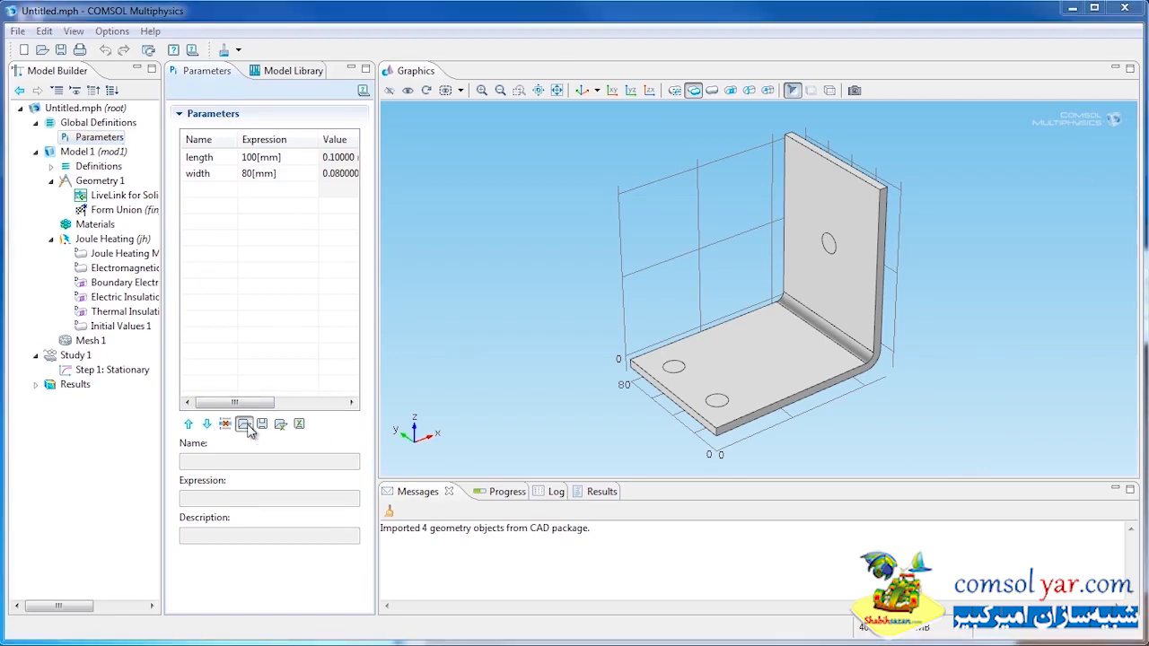
{"action": "double_click", "coordinate": [262, 152]}
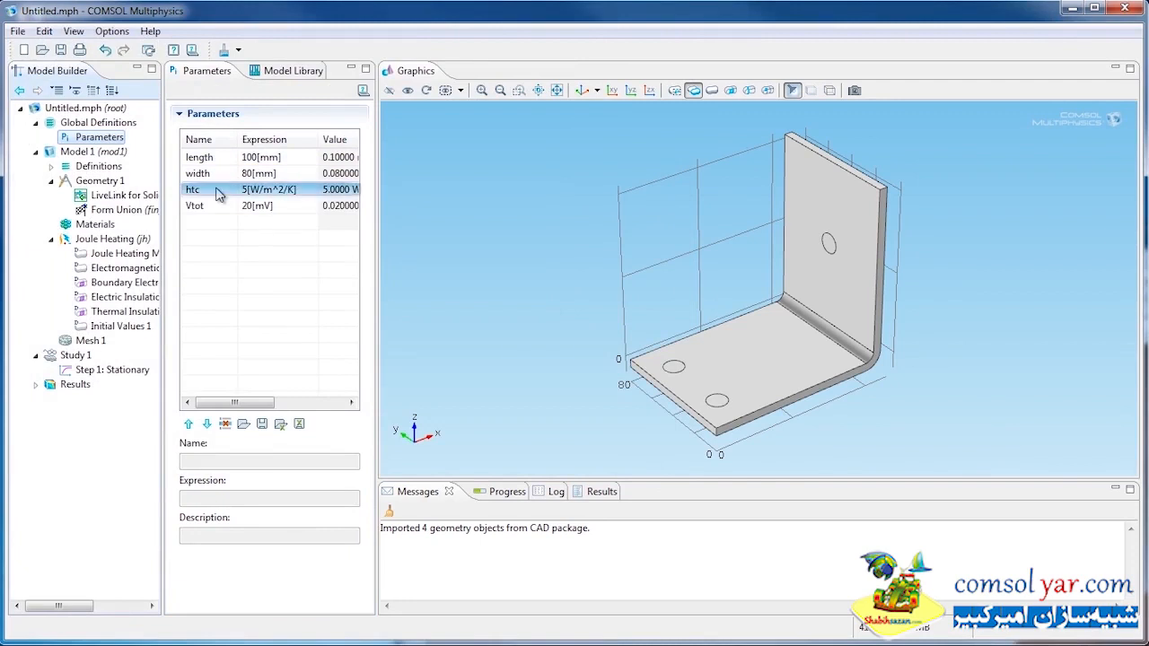
{"action": "left_click", "coordinate": [216, 211]}
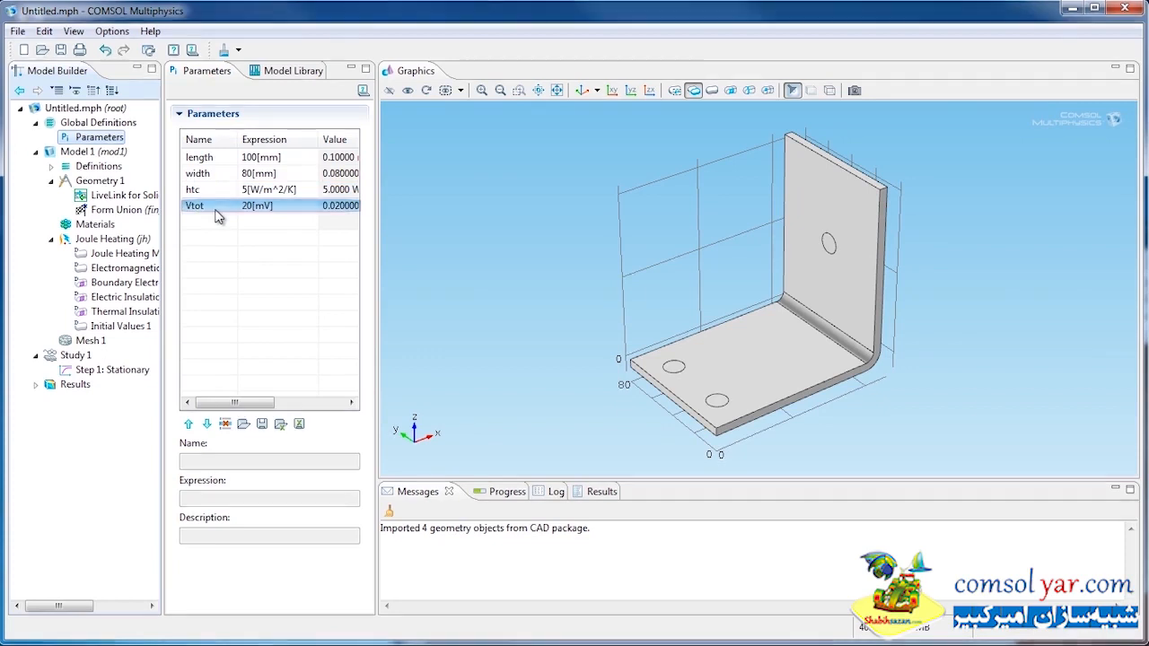
- Add the titanium beta material from the Built-In material library to the model
{"action": "left_click", "coordinate": [97, 226]}
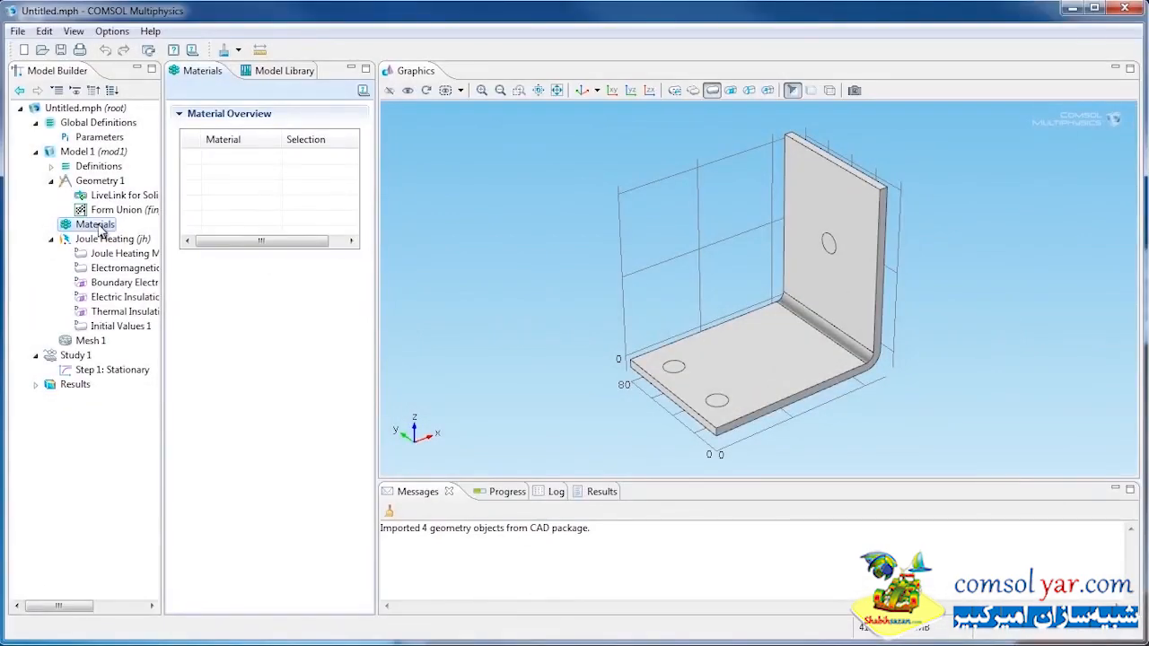
{"action": "right_click", "coordinate": [100, 231]}
{"action": "left_click", "coordinate": [153, 251]}
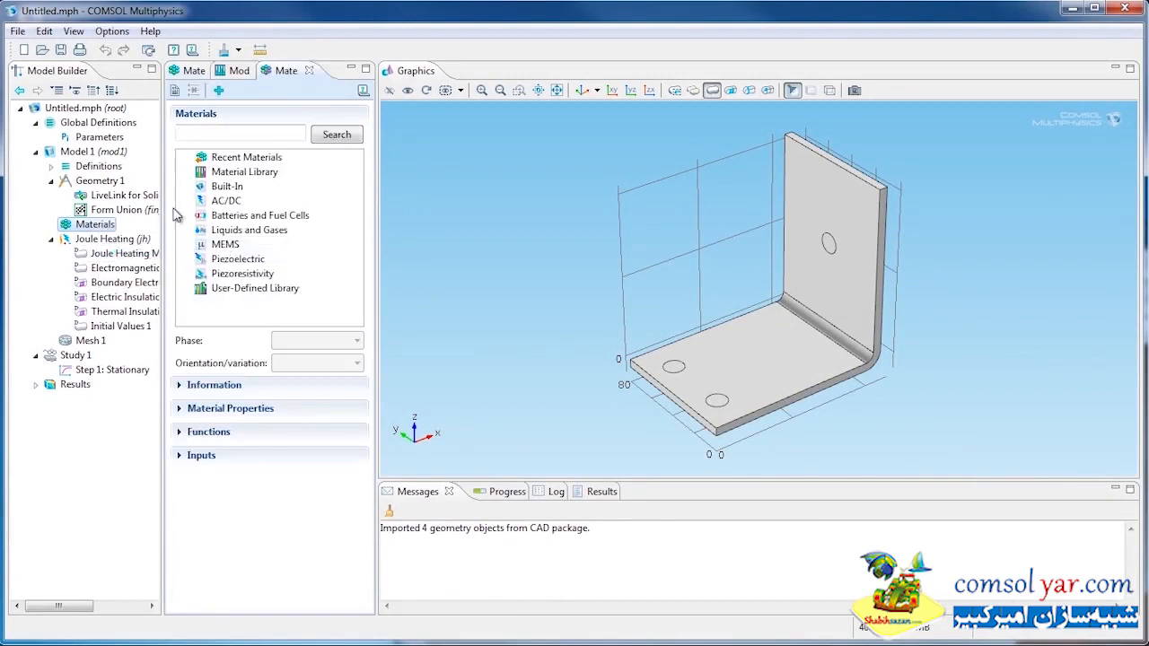
{"action": "left_click", "coordinate": [188, 186]}
{"action": "scroll", "coordinate": [263, 265], "scroll_direction": "down", "scroll_amount": 5}
{"action": "scroll", "coordinate": [265, 269], "scroll_direction": "down", "scroll_amount": 3}
{"action": "right_click", "coordinate": [265, 273]}
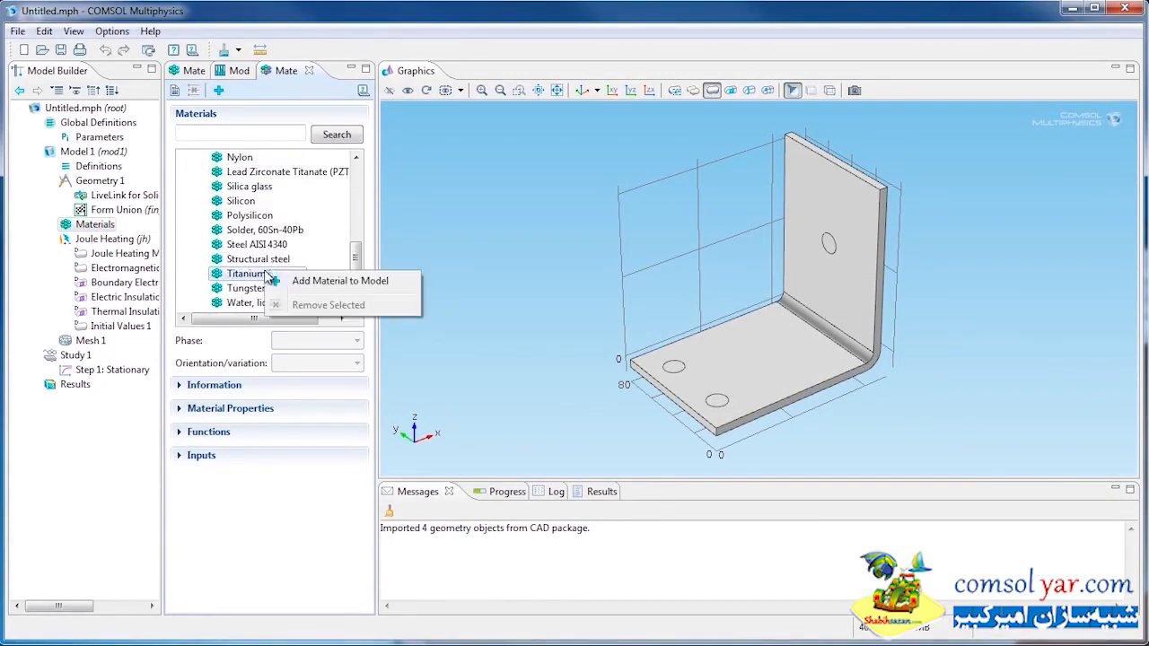
{"action": "left_click", "coordinate": [288, 281]}
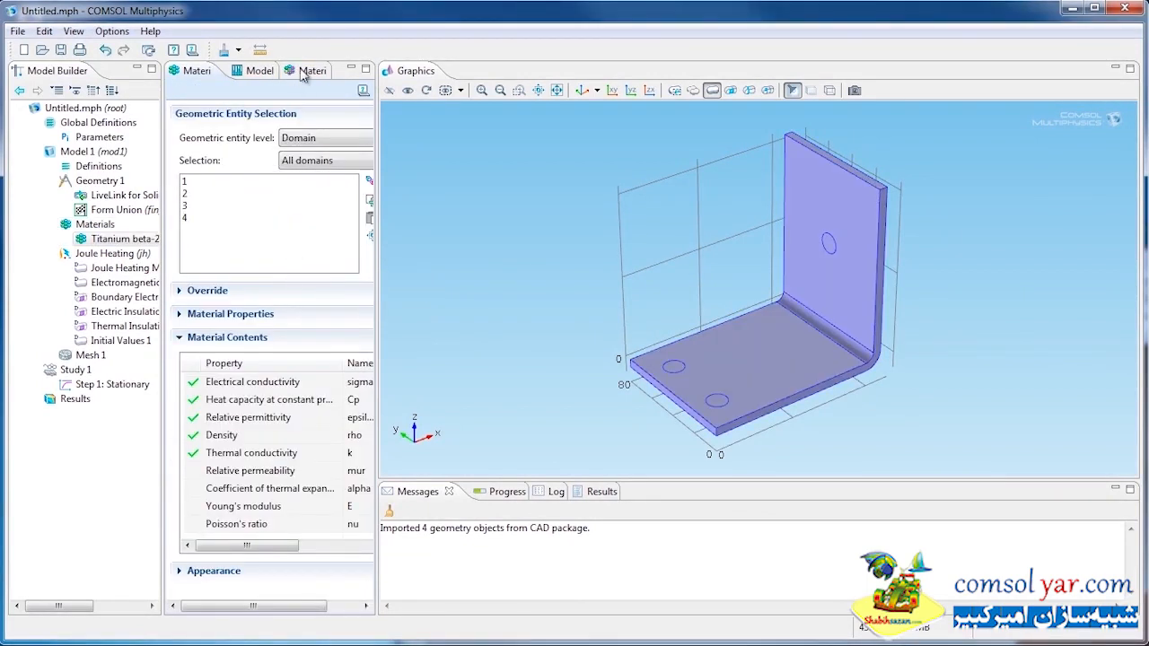
- Add copper from the material library to the model and assign it to the L-shaped busbar domain
{"action": "left_click", "coordinate": [307, 71]}
{"action": "scroll", "coordinate": [258, 204], "scroll_direction": "up", "scroll_amount": 5}
{"action": "right_click", "coordinate": [257, 203]}
{"action": "left_click", "coordinate": [288, 212]}
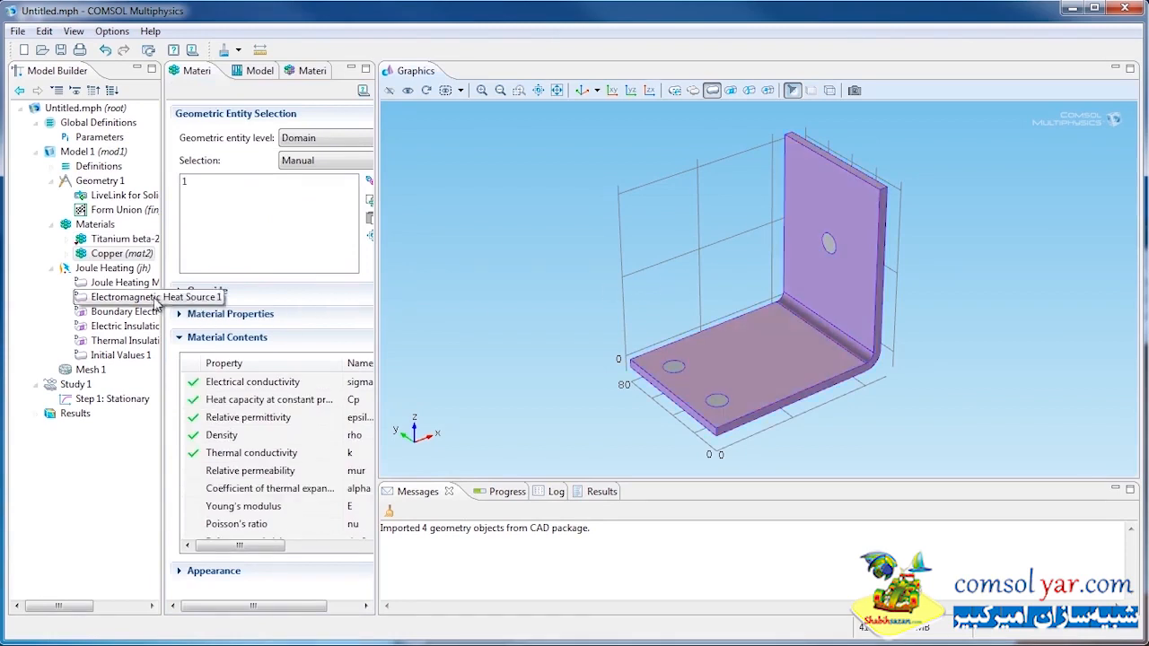
- Add a Convective Cooling heat transfer condition to the Joule Heating physics and apply it to all boundaries
{"action": "left_click", "coordinate": [115, 269]}
{"action": "right_click", "coordinate": [117, 271]}
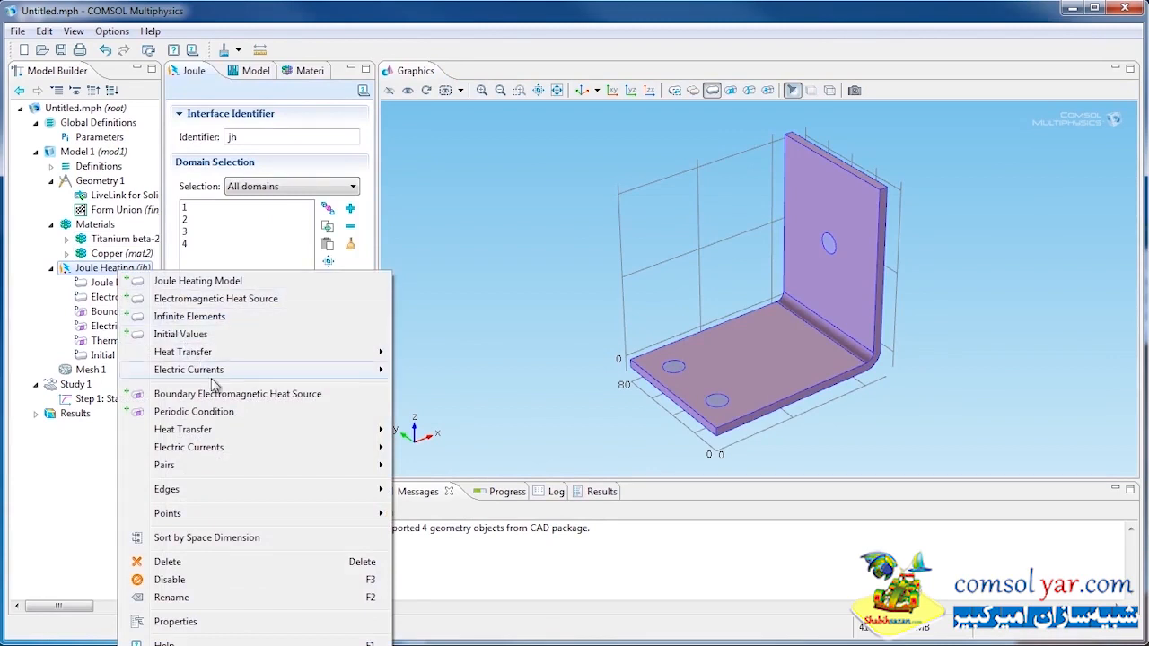
{"action": "mouse_move", "coordinate": [364, 435]}
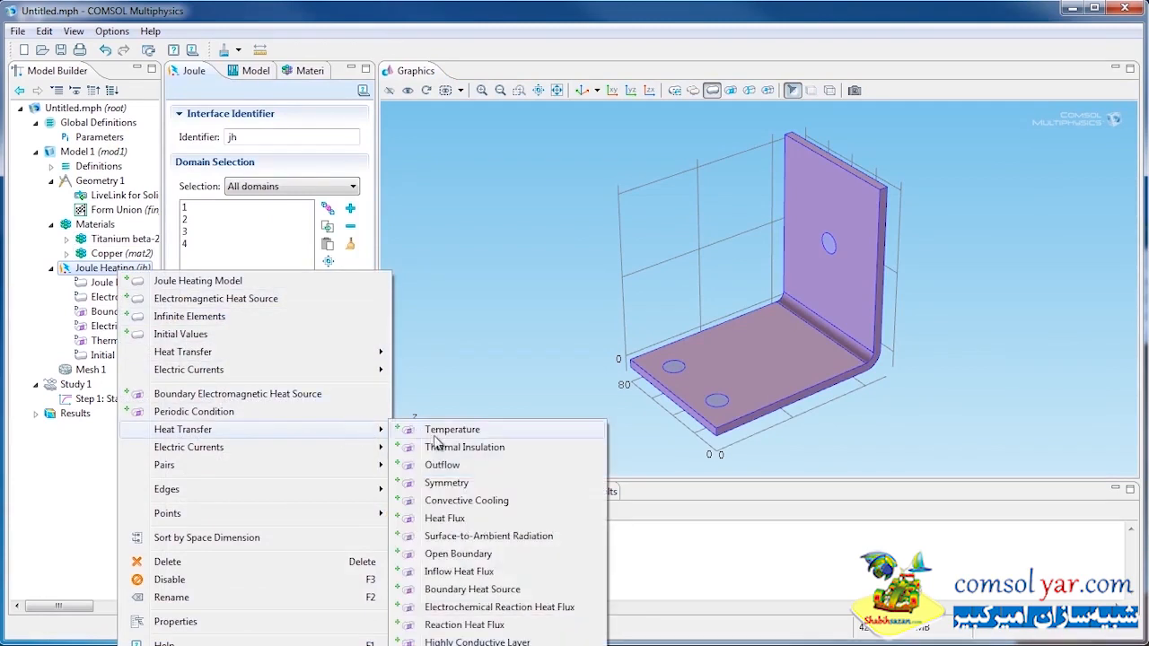
{"action": "left_click", "coordinate": [462, 502]}
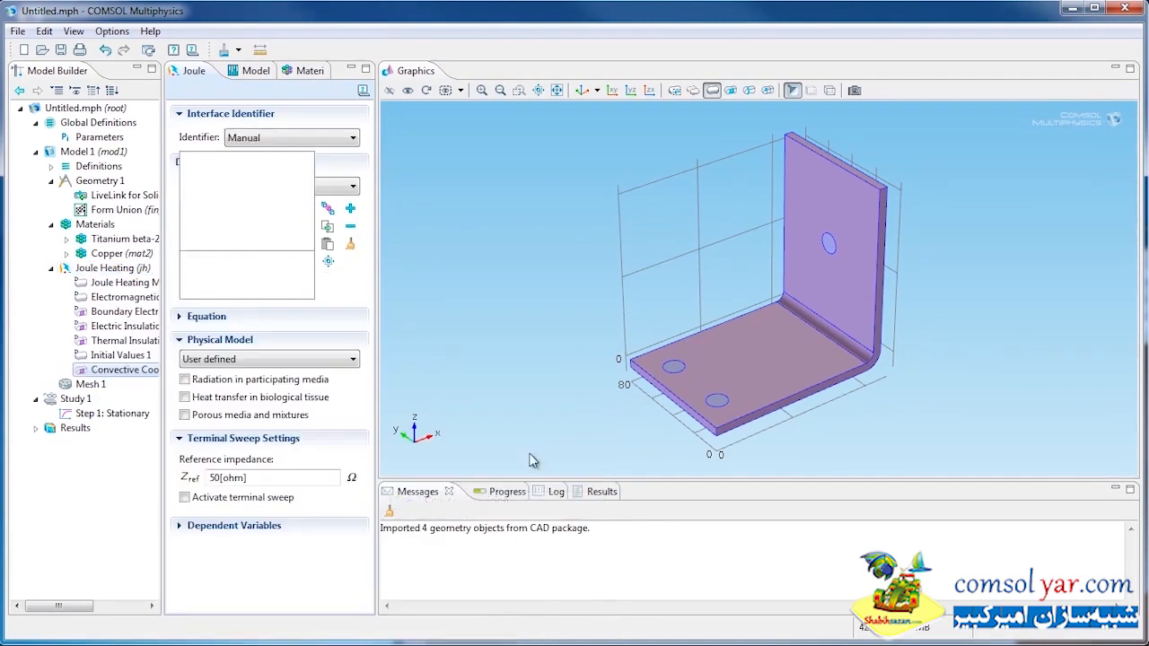
{"action": "left_click_drag", "start_coordinate": [878, 404], "coordinate": [676, 321]}
{"action": "left_click", "coordinate": [322, 137]}
{"action": "left_click", "coordinate": [269, 167]}
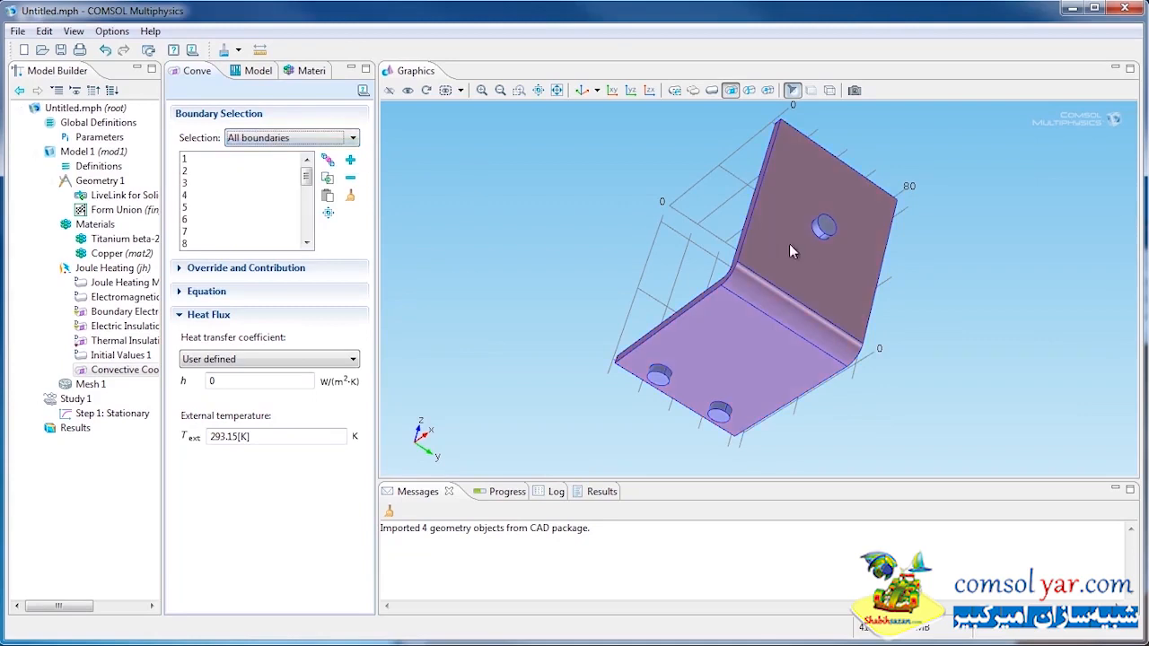
- Exclude the three bolt end faces from the convective cooling selection and set the heat transfer coefficient to htc
{"action": "left_click", "coordinate": [831, 232]}
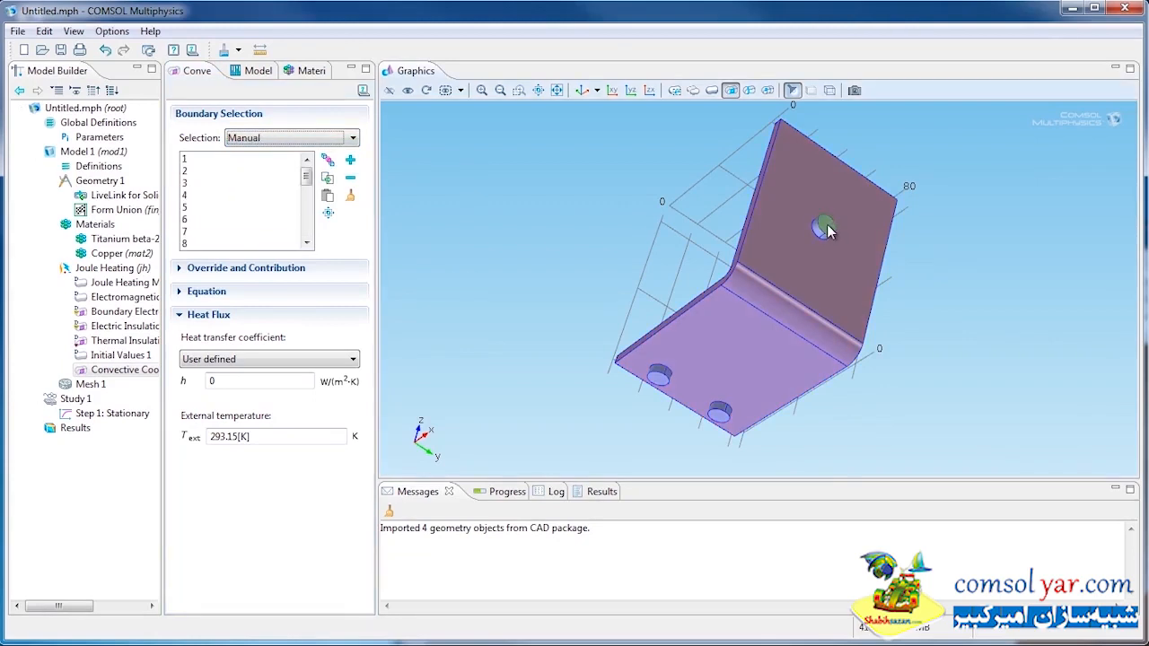
{"action": "left_click", "coordinate": [722, 424]}
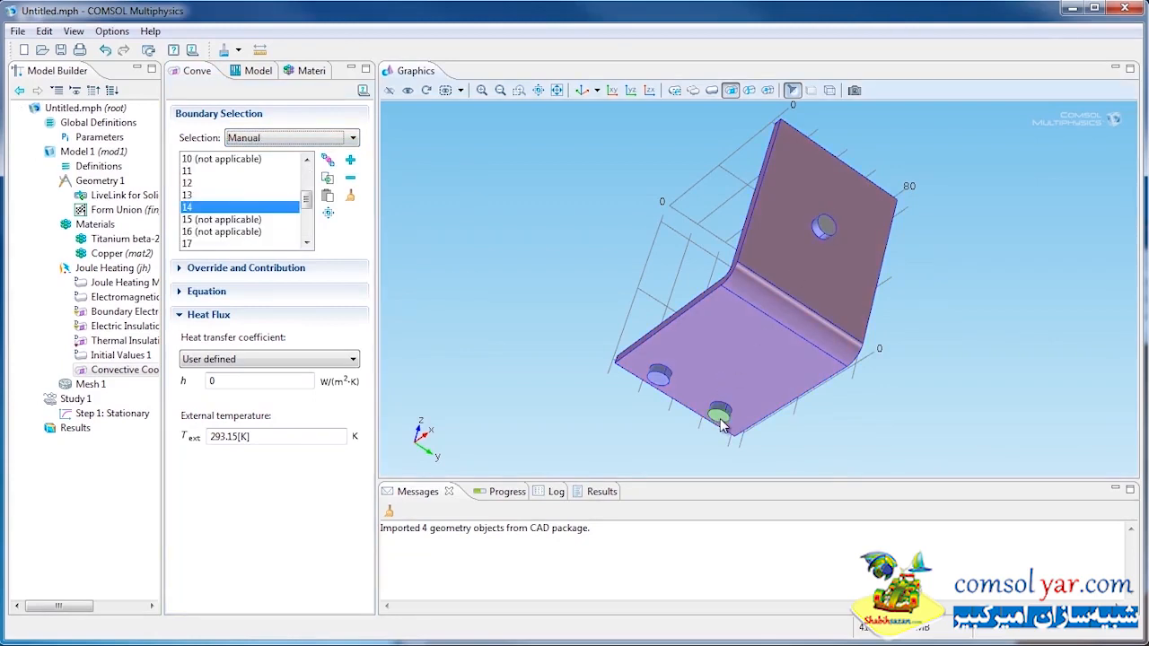
{"action": "right_click", "coordinate": [658, 384]}
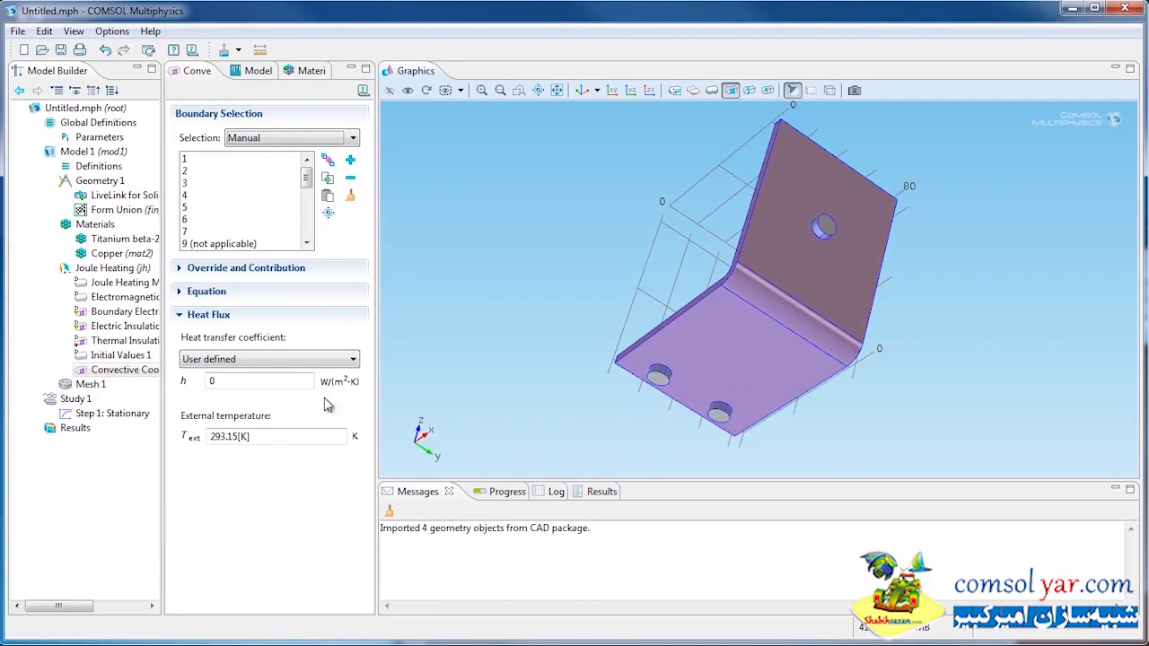
{"action": "left_click_drag", "start_coordinate": [231, 383], "coordinate": [184, 385]}
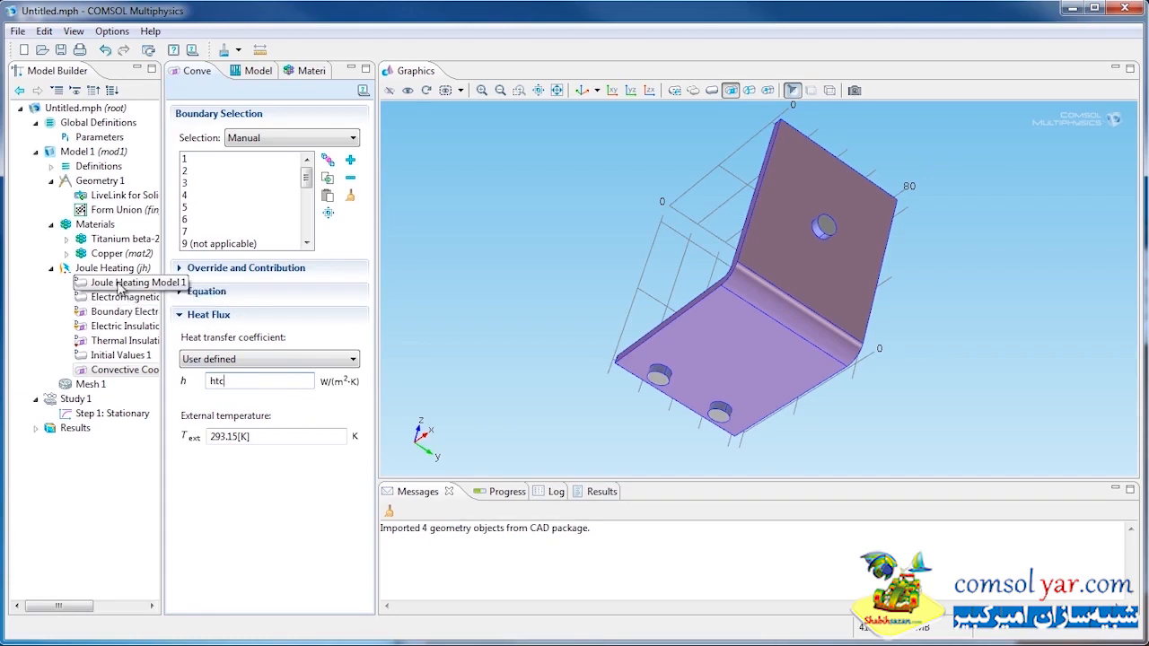
- Add a Ground condition to the Joule Heating physics on the end faces of the two bolts in the horizontal plate
{"action": "right_click", "coordinate": [113, 269]}
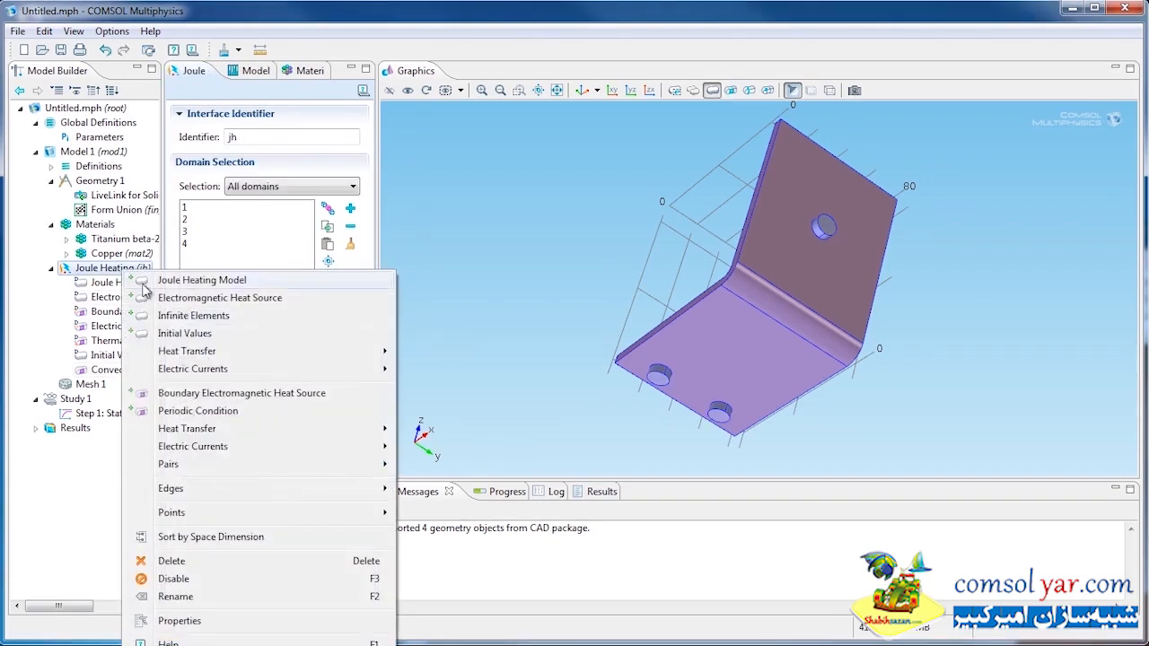
{"action": "mouse_move", "coordinate": [269, 447]}
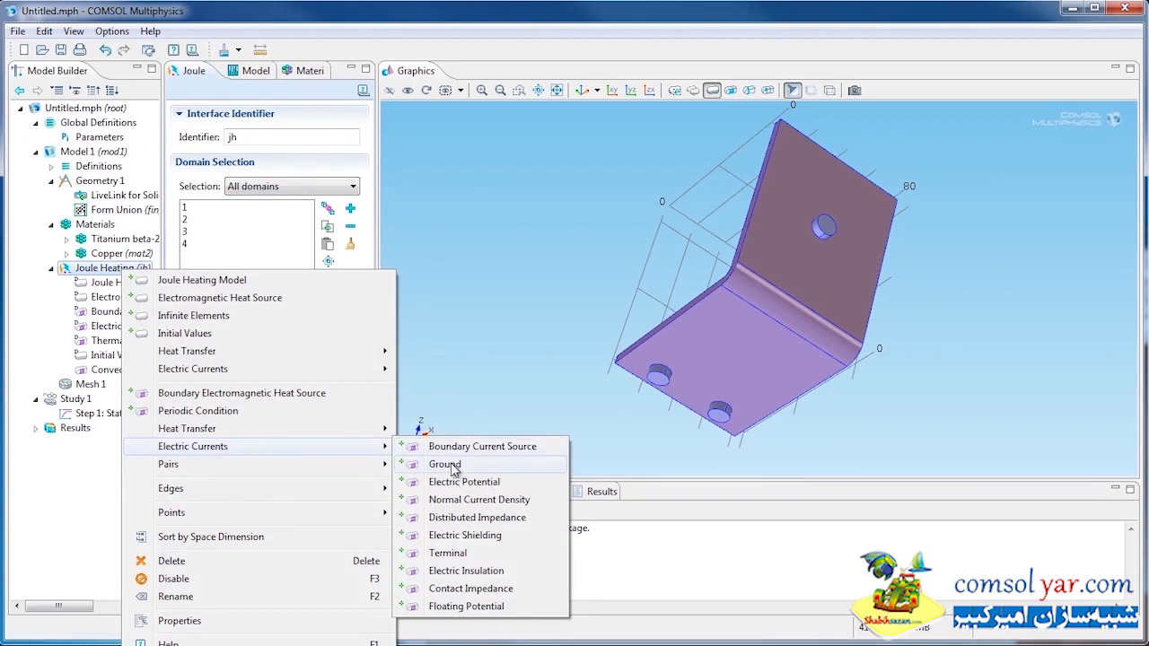
{"action": "left_click", "coordinate": [442, 464]}
{"action": "left_click", "coordinate": [659, 381]}
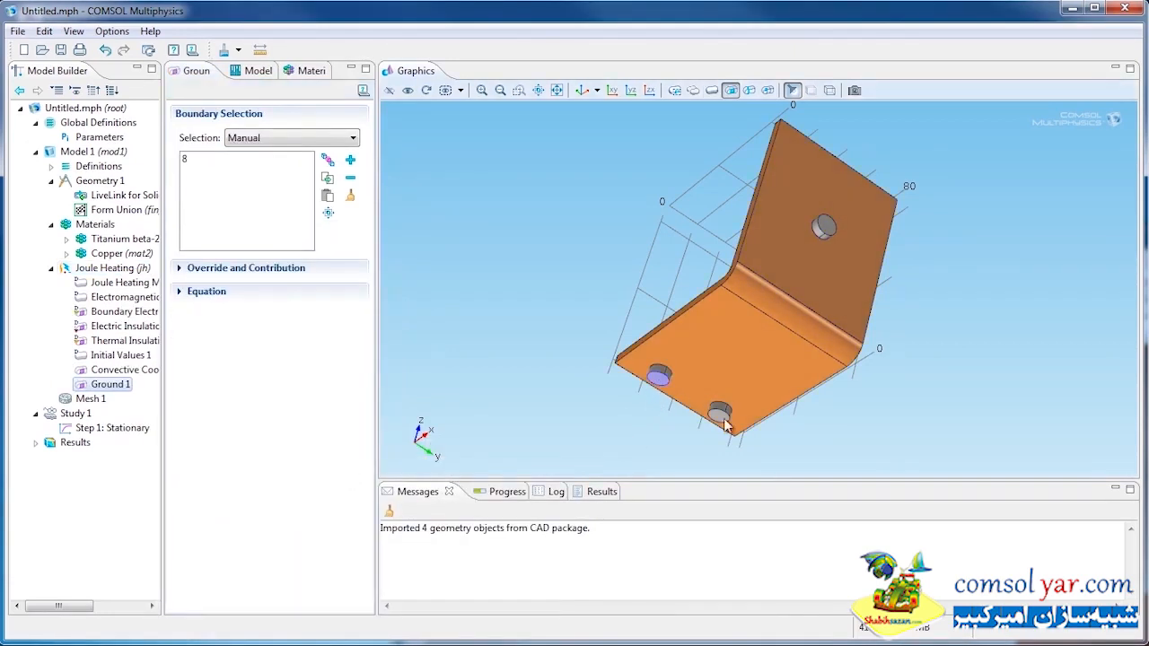
{"action": "left_click", "coordinate": [721, 414]}
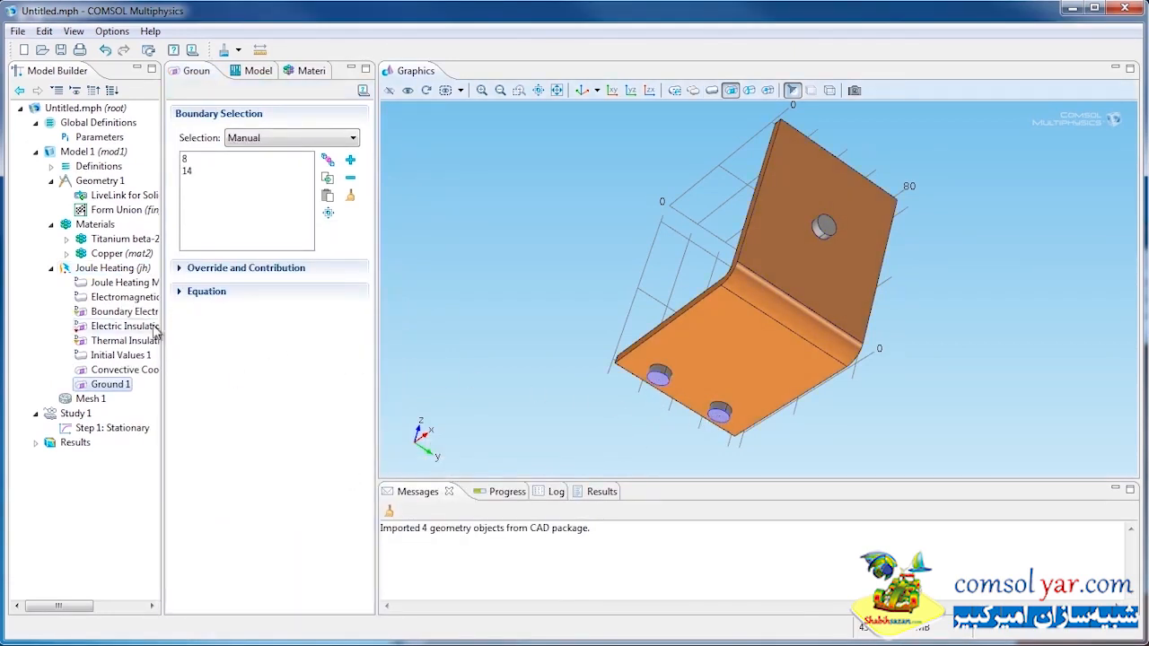
- Add an Electric Potential condition of Vtot on the end face of the bolt in the upright plate
{"action": "right_click", "coordinate": [129, 269]}
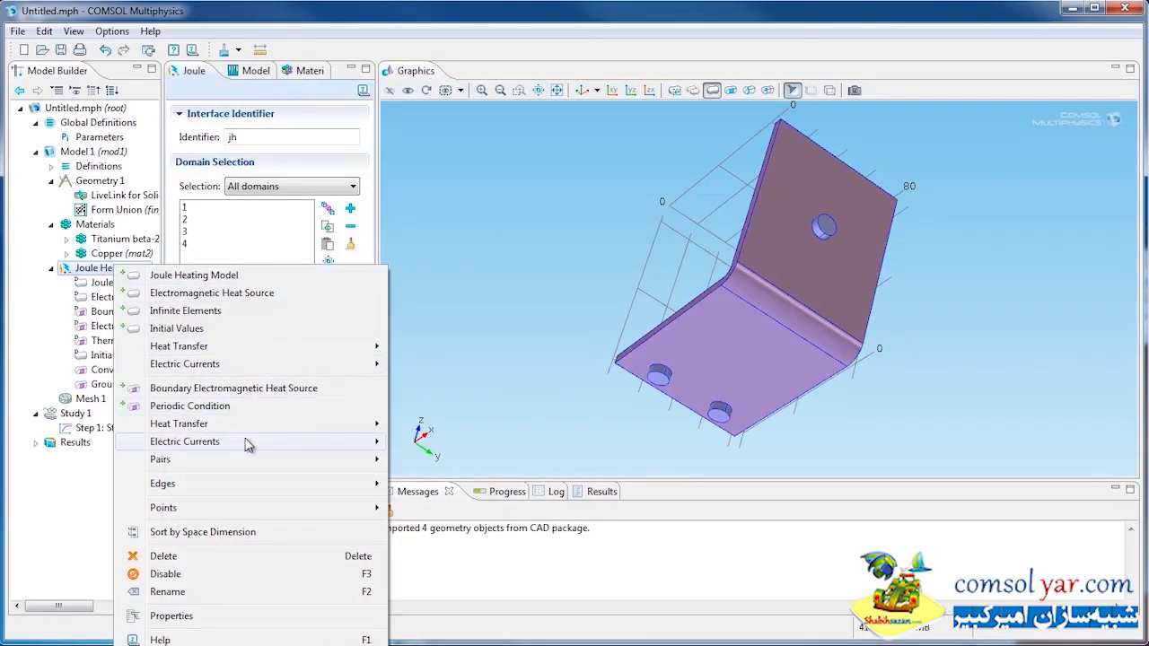
{"action": "mouse_move", "coordinate": [371, 442]}
{"action": "left_click", "coordinate": [442, 479]}
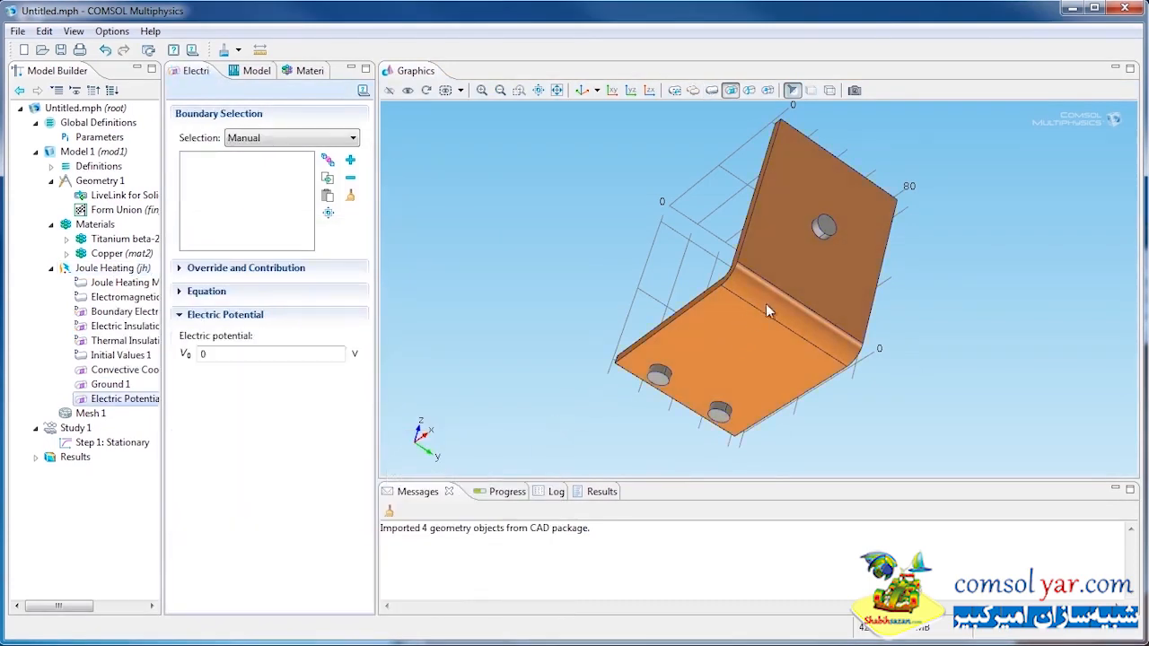
{"action": "double_click", "coordinate": [243, 355]}
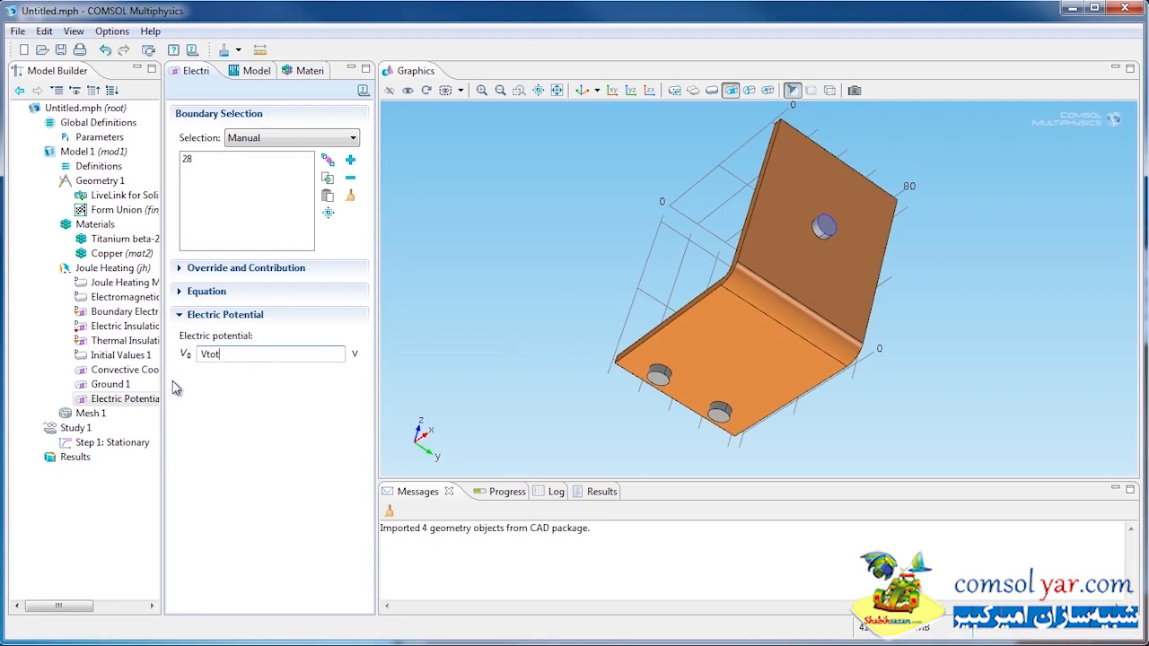
- Add a domain probe over all domains that averages the expression T-20[degC]
{"action": "right_click", "coordinate": [109, 168]}
{"action": "mouse_move", "coordinate": [309, 235]}
{"action": "left_click", "coordinate": [446, 230]}
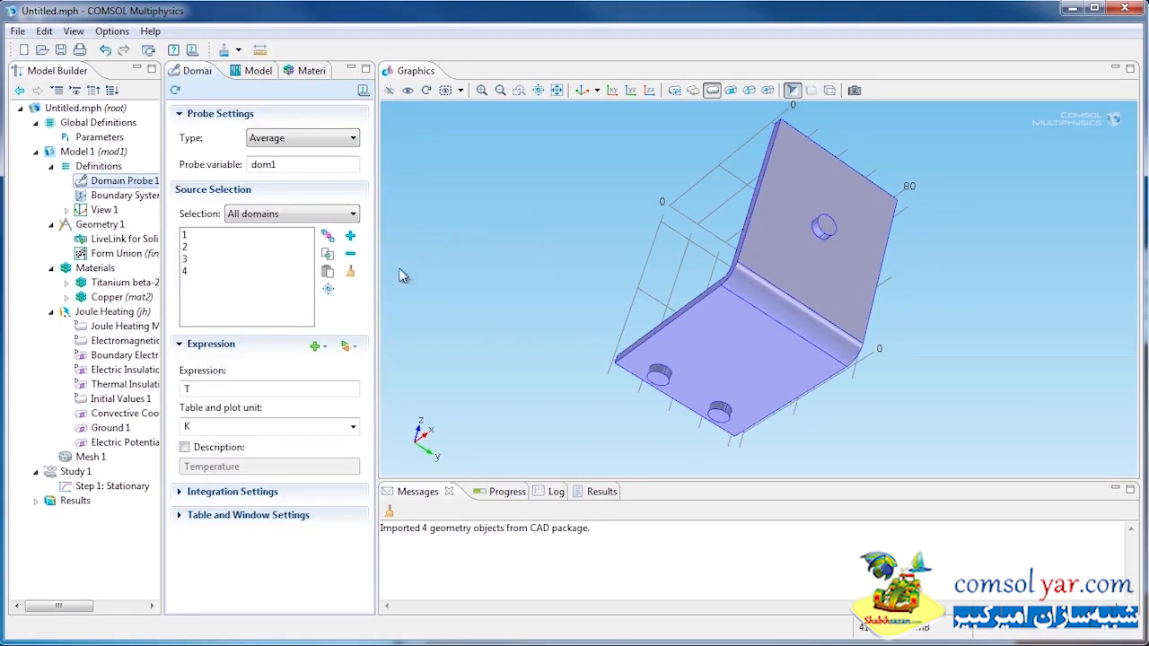
{"action": "left_click", "coordinate": [236, 388]}
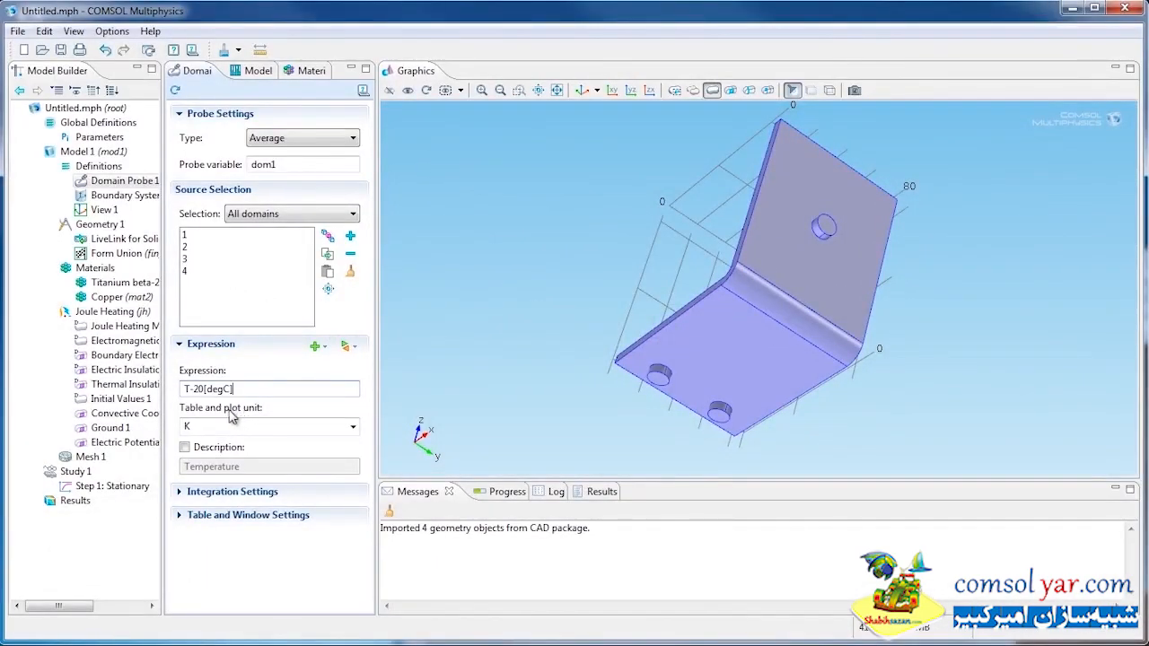
- Add a parametric sweep to Study 1 with the length parameter running from 60 to 100 in steps of 20
{"action": "left_click", "coordinate": [83, 479]}
{"action": "right_click", "coordinate": [83, 479]}
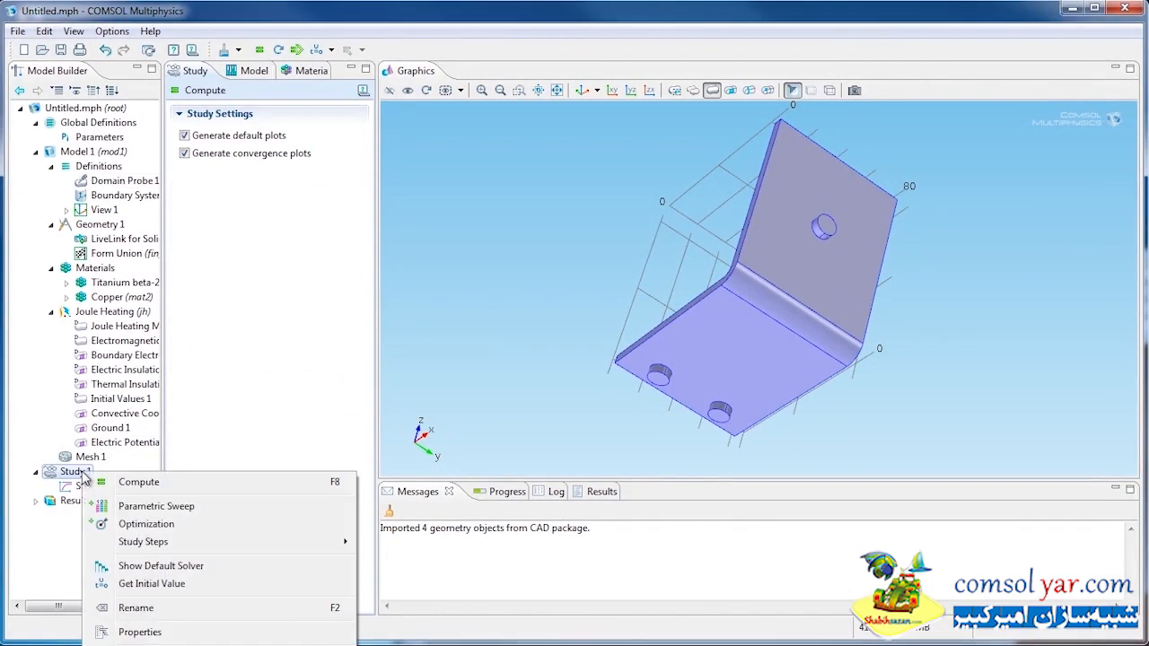
{"action": "left_click", "coordinate": [149, 507]}
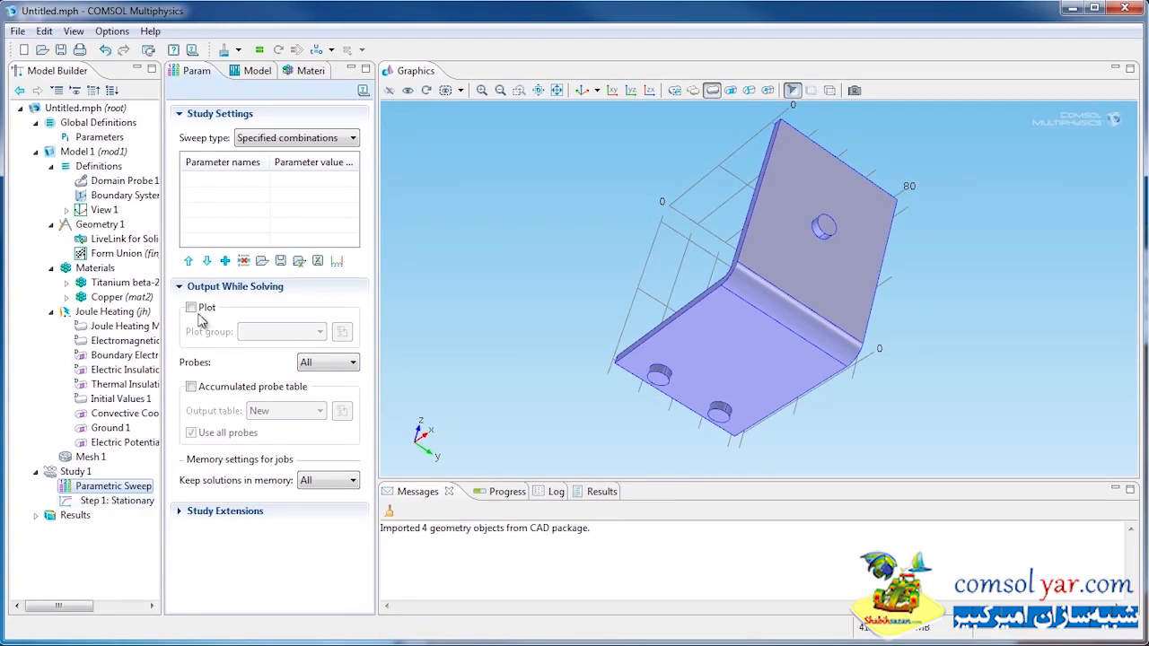
{"action": "left_click", "coordinate": [225, 261]}
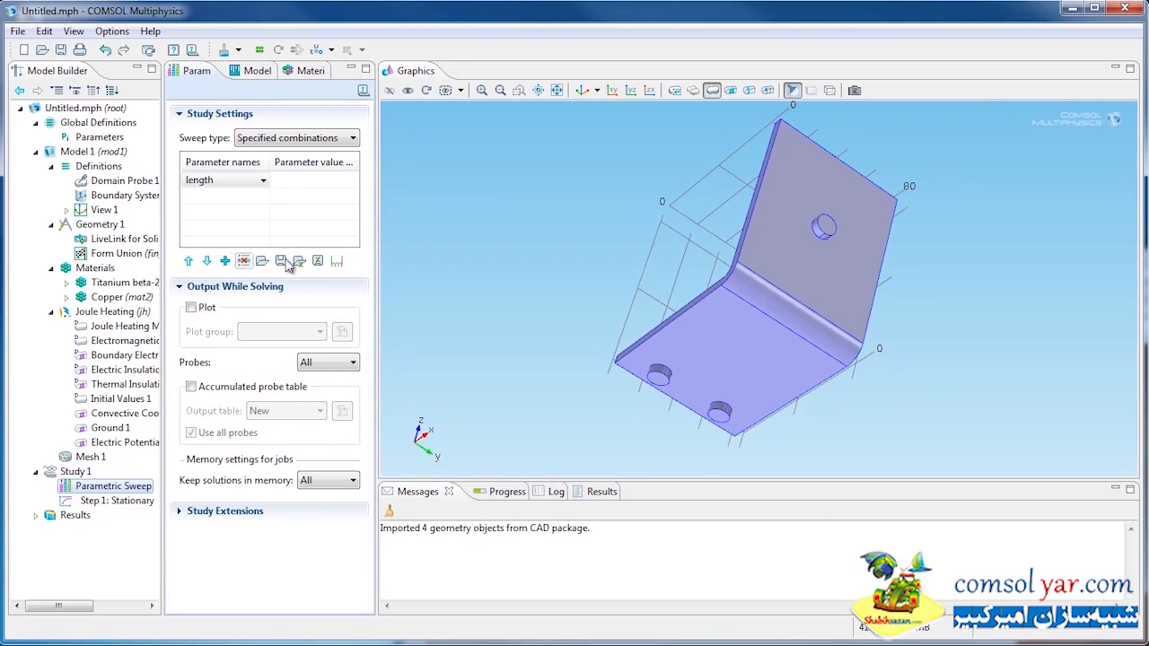
{"action": "left_click", "coordinate": [337, 262]}
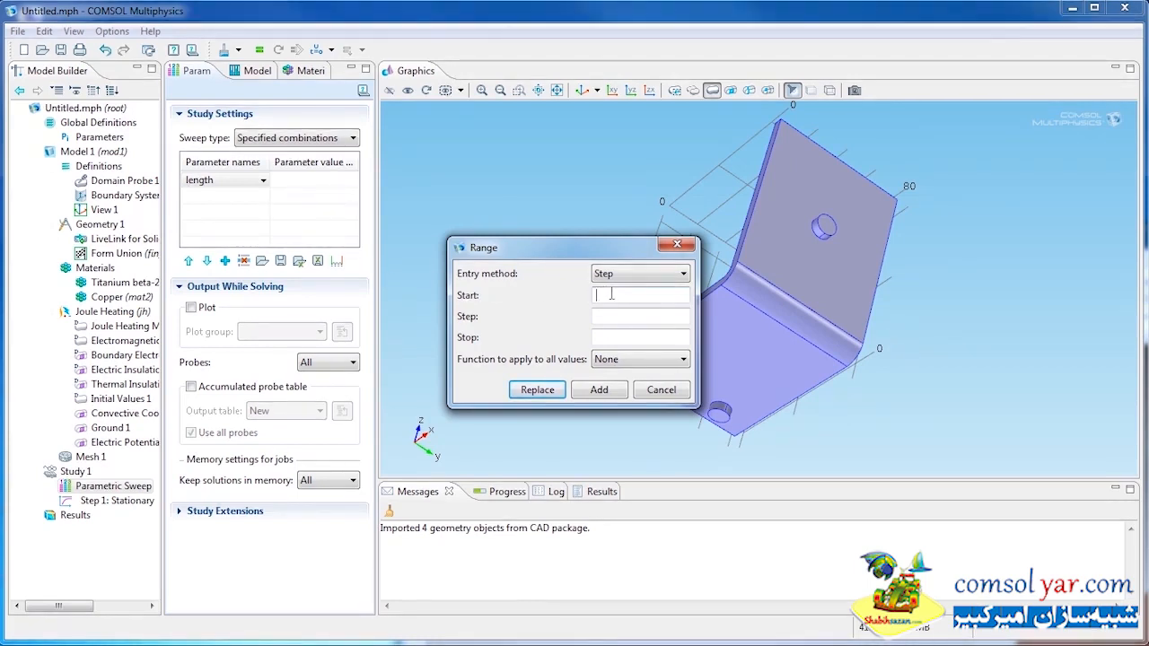
{"action": "key", "text": "Tab"}
{"action": "key", "text": "Tab"}
{"action": "type", "text": "100"}
{"action": "key", "text": "Return"}
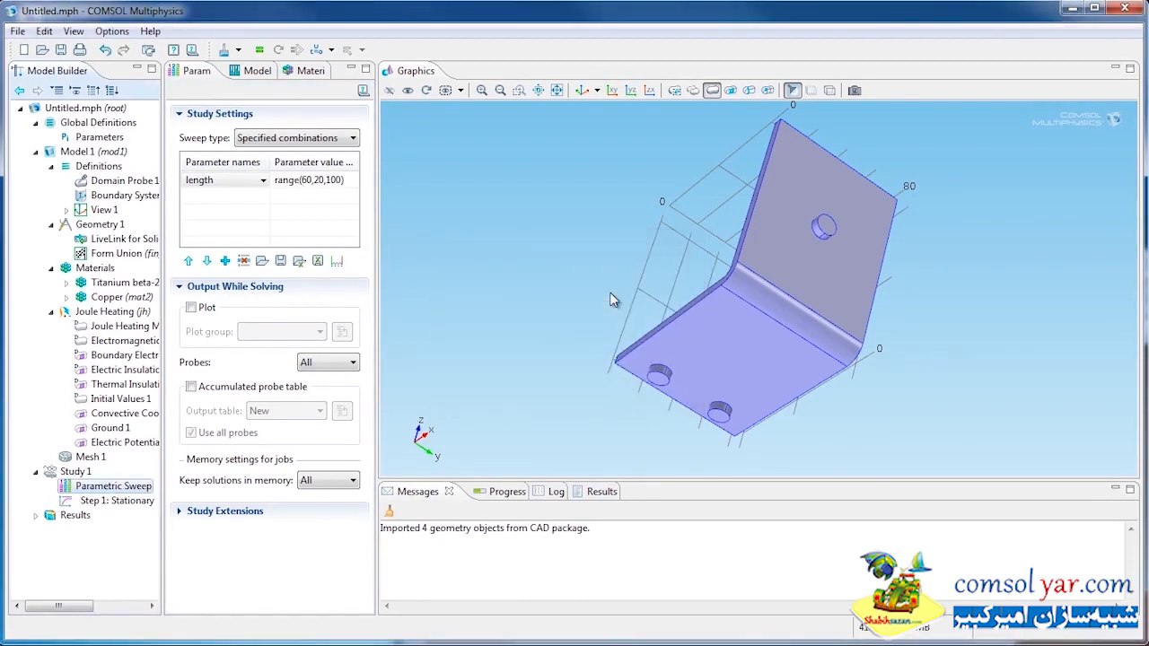
- Add width to the sweep as range(40,20,80) and set the sweep type to All combinations
{"action": "left_click", "coordinate": [224, 262]}
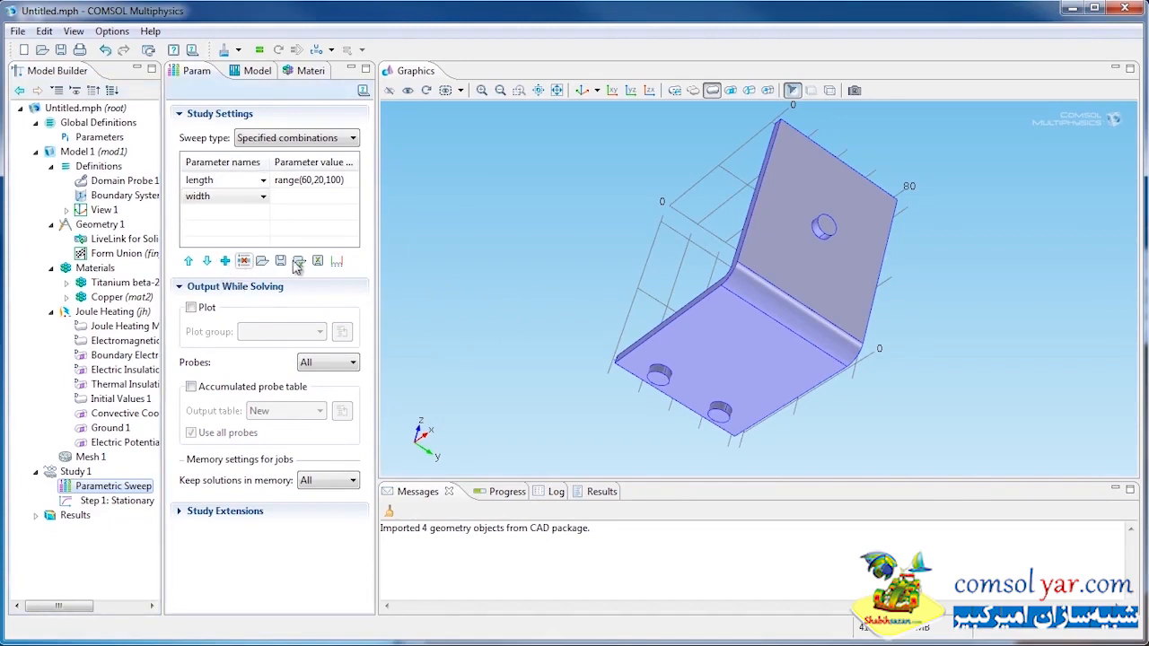
{"action": "left_click", "coordinate": [337, 262]}
{"action": "left_click", "coordinate": [606, 295]}
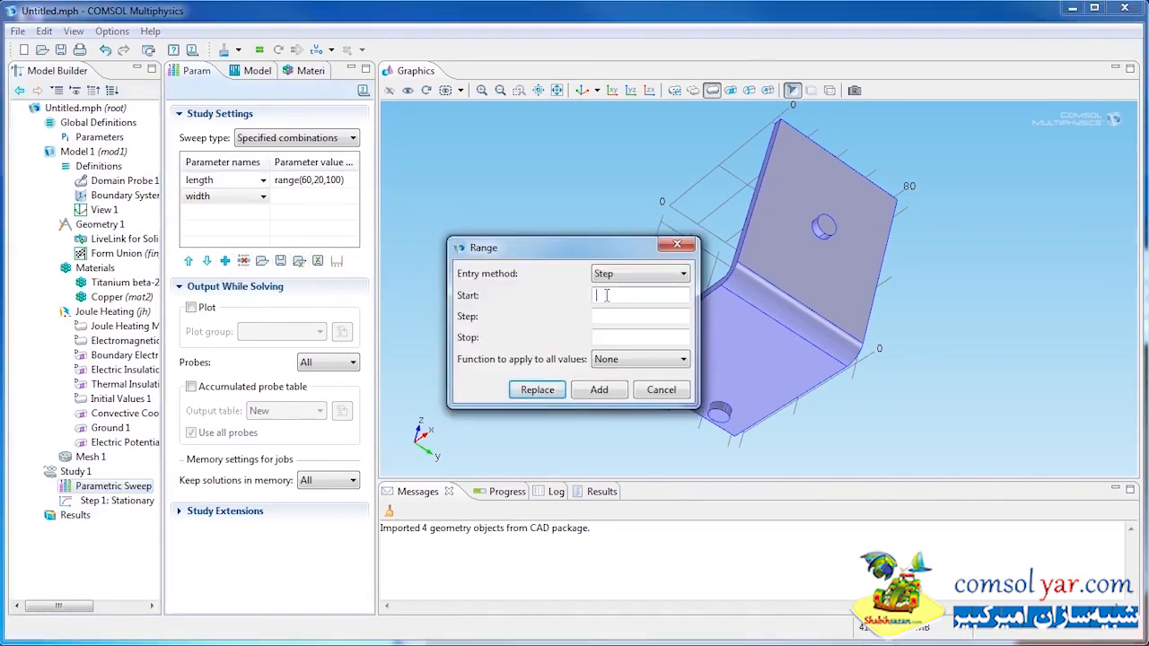
{"action": "type", "text": "20"}
{"action": "key", "text": "Return"}
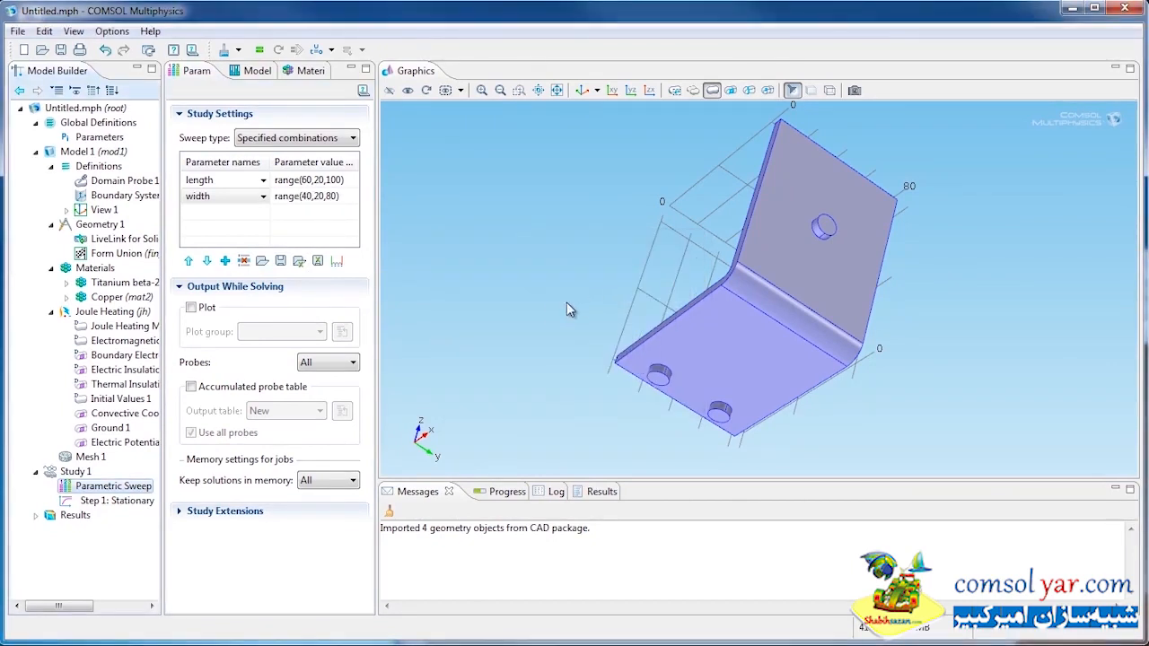
{"action": "left_click", "coordinate": [305, 139]}
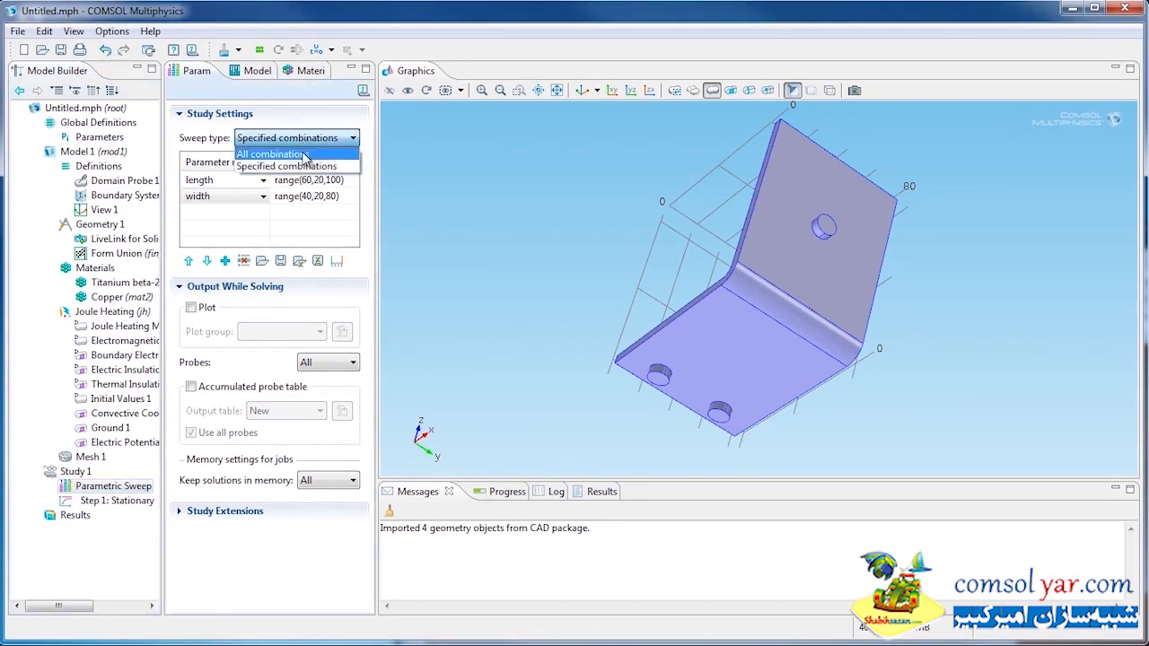
{"action": "left_click", "coordinate": [306, 155]}
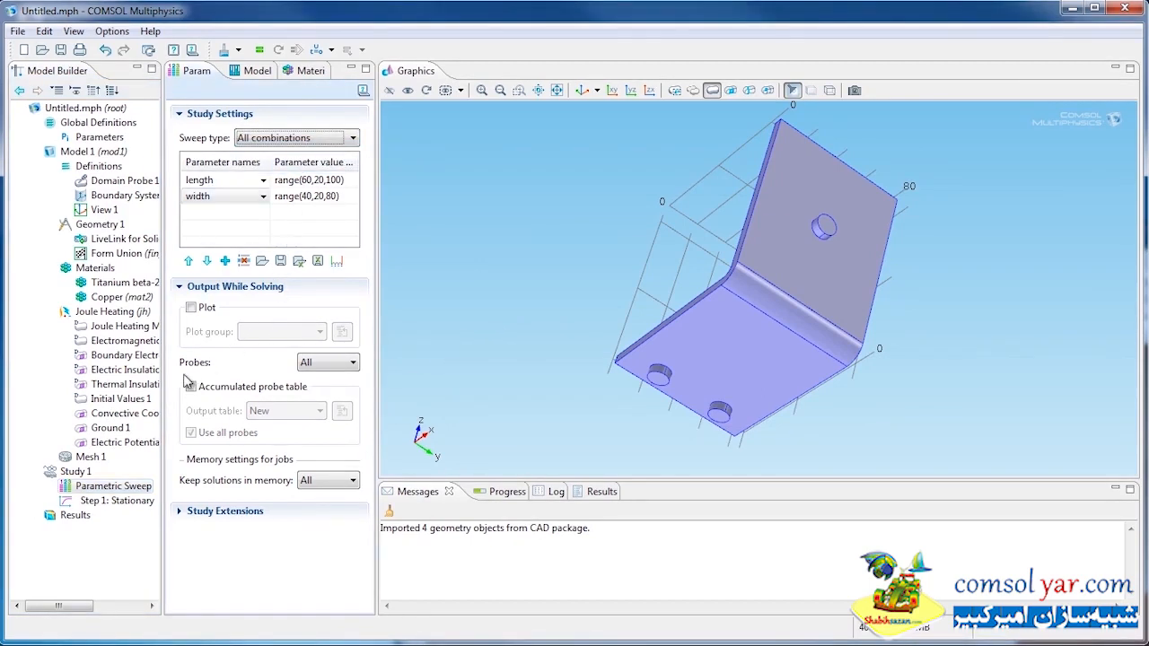
- Compute Study 1, enlarge the results table area and display Probe Plot 1
{"action": "left_click", "coordinate": [89, 474]}
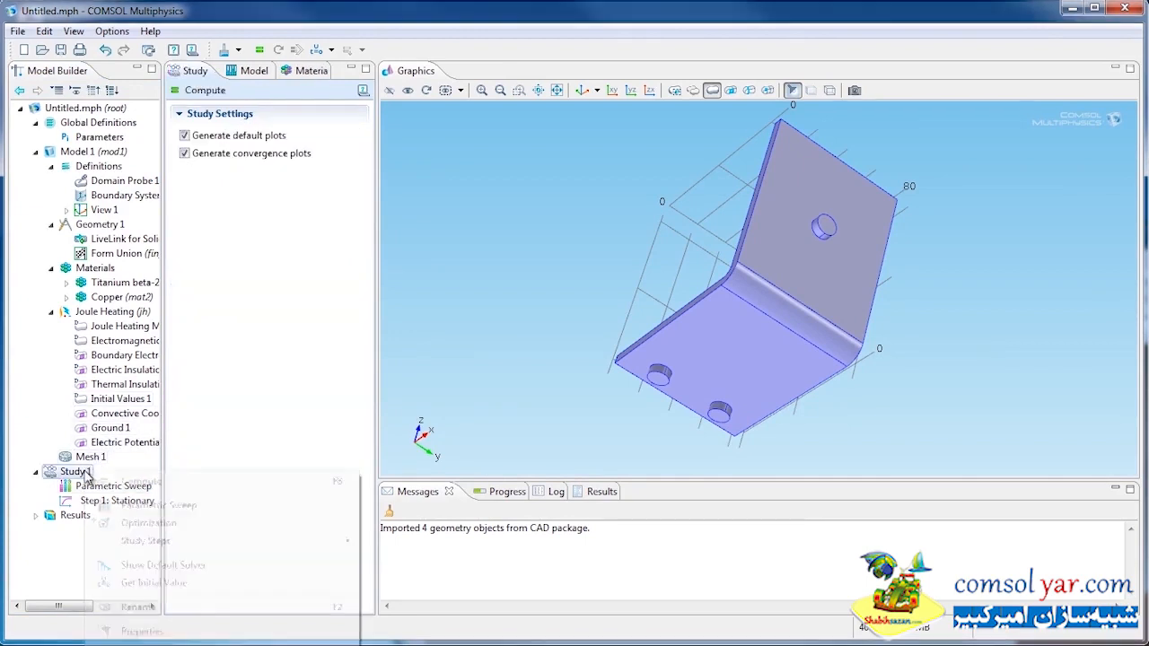
{"action": "right_click", "coordinate": [87, 475]}
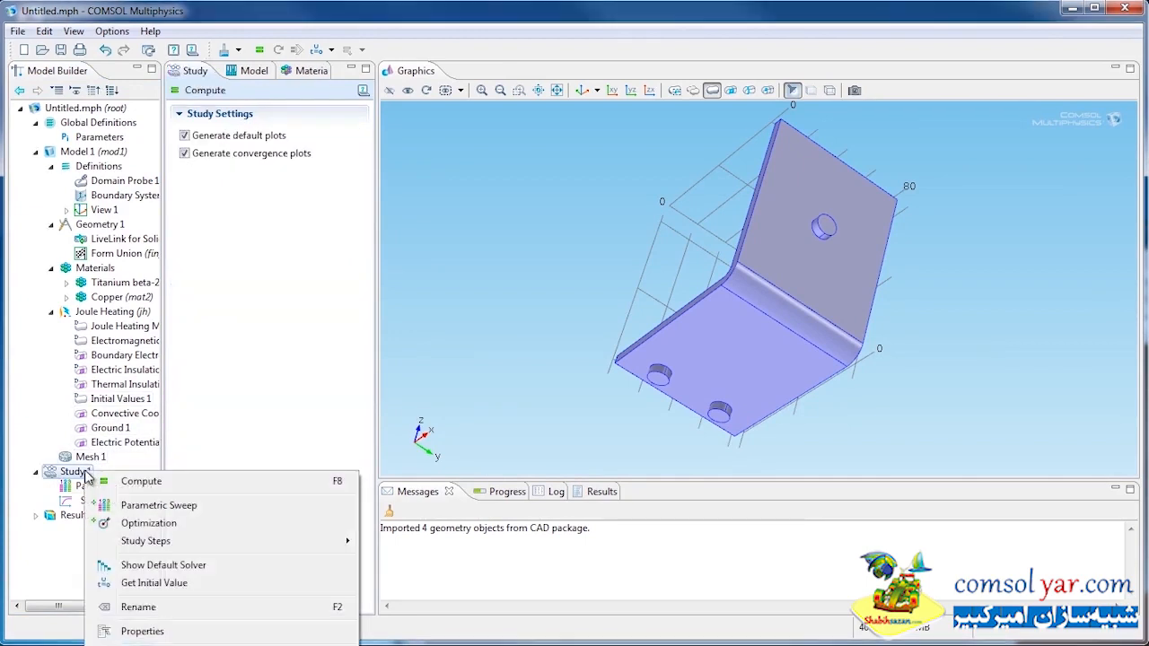
{"action": "left_click", "coordinate": [166, 485]}
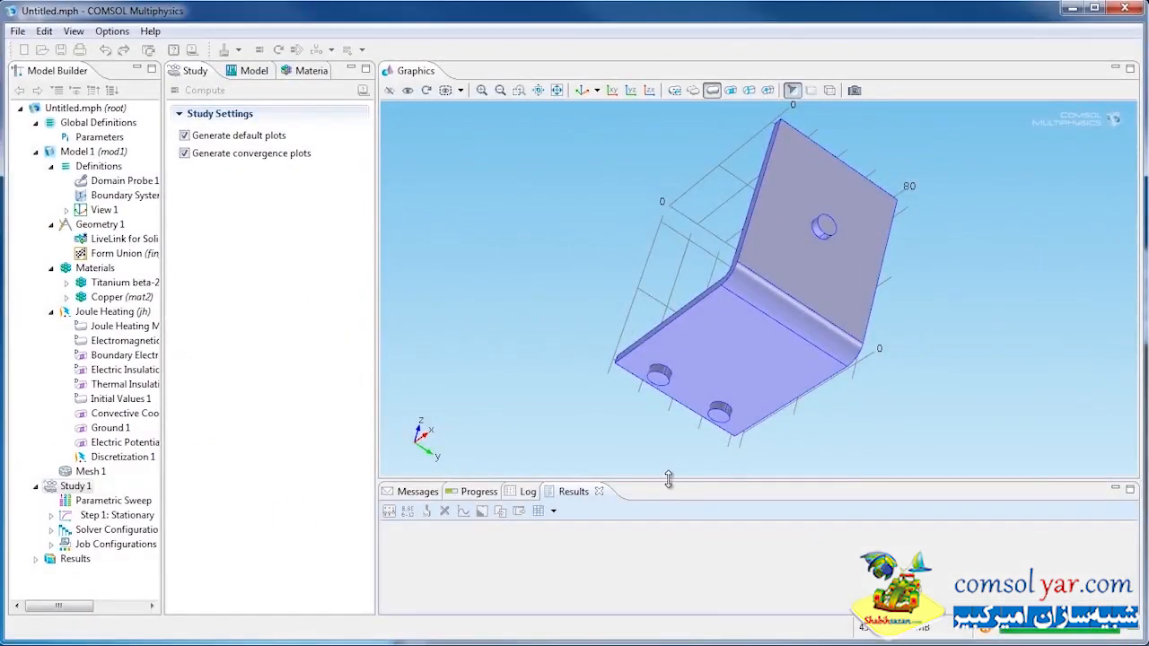
{"action": "left_click_drag", "start_coordinate": [669, 481], "coordinate": [667, 440]}
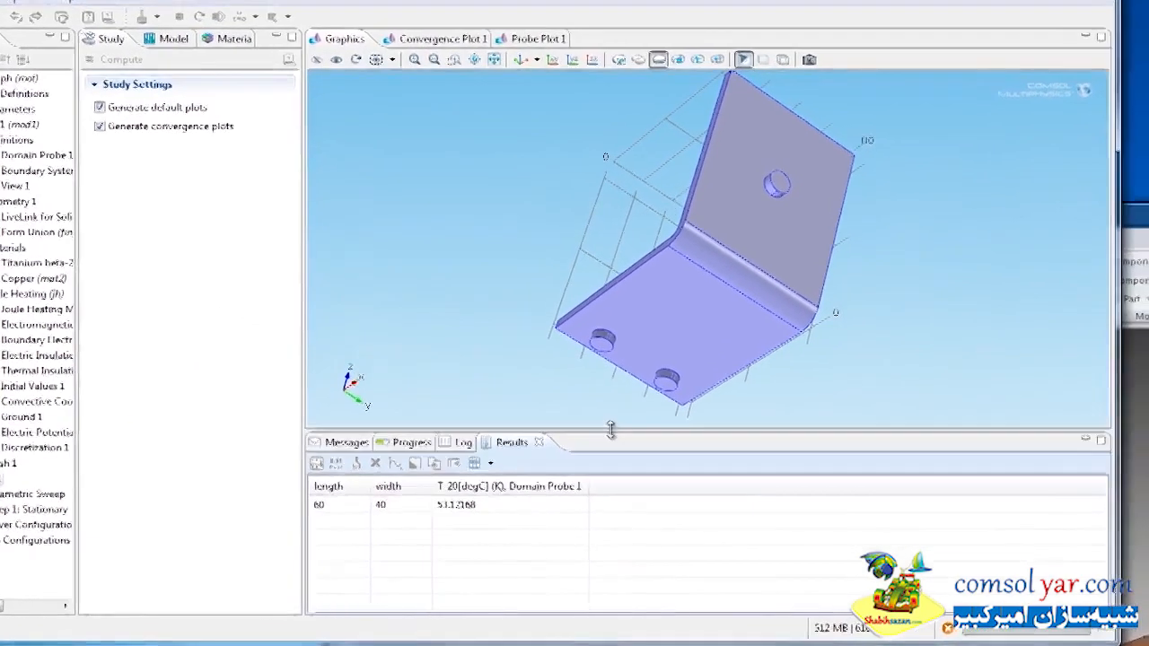
{"action": "left_click_drag", "start_coordinate": [560, 421], "coordinate": [561, 379]}
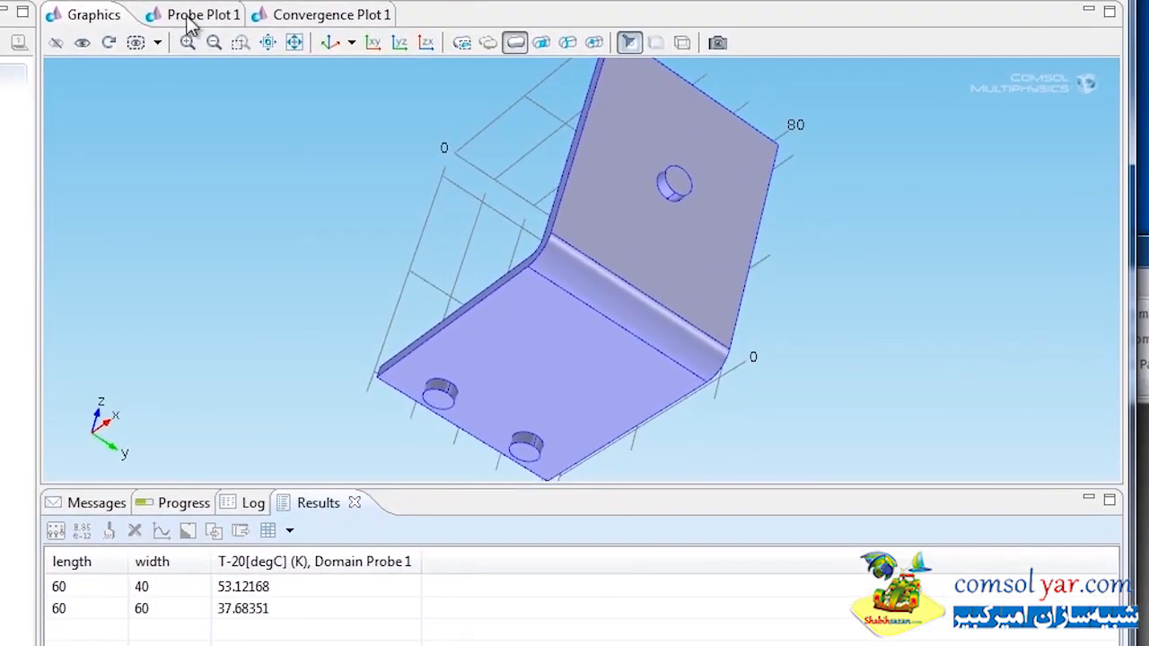
{"action": "left_click", "coordinate": [188, 19]}
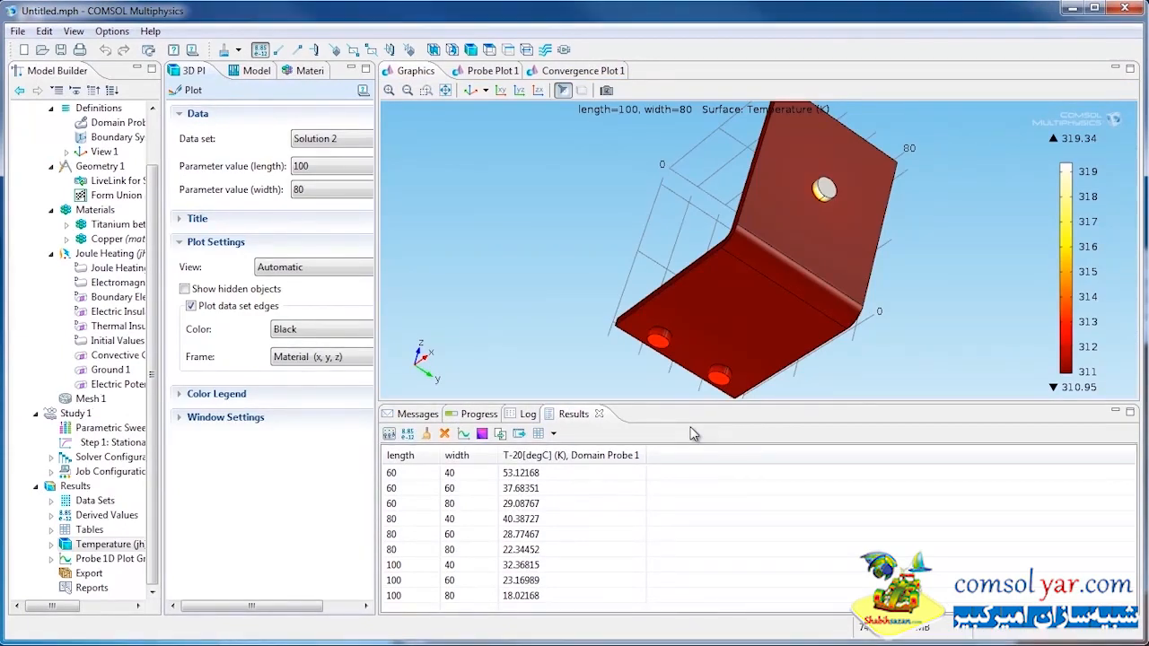
- Plot the probe table as a table surface and limit it with a manual data range maximum of 30
{"action": "left_click", "coordinate": [482, 434]}
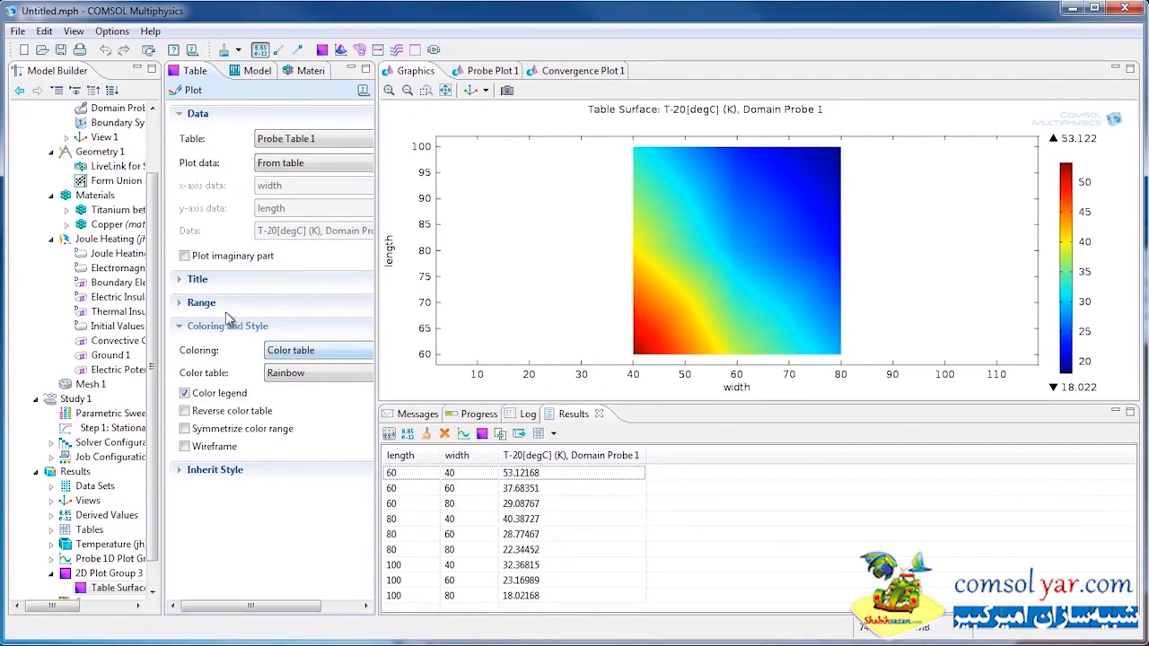
{"action": "left_click", "coordinate": [193, 302]}
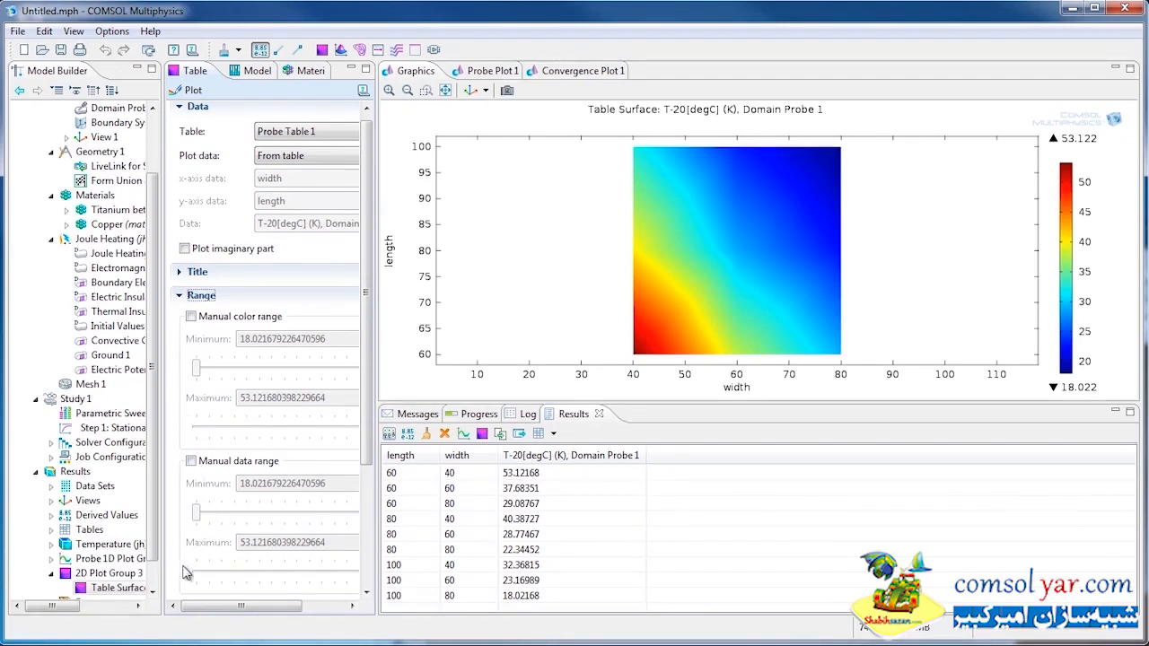
{"action": "left_click", "coordinate": [191, 462]}
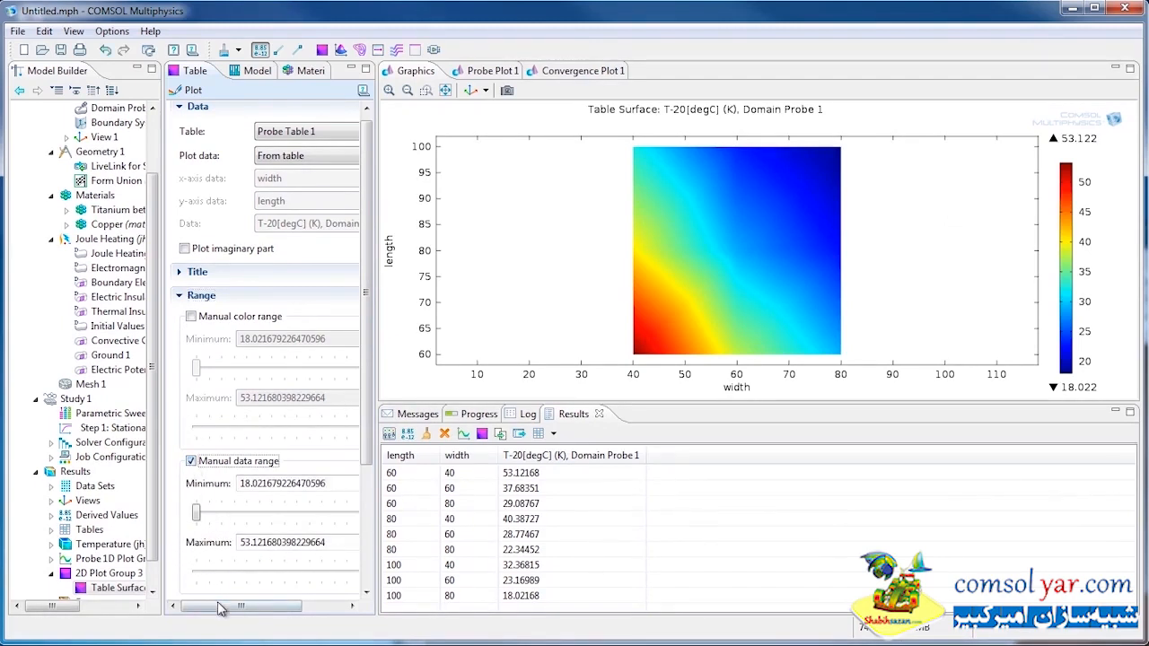
{"action": "left_click_drag", "start_coordinate": [226, 607], "coordinate": [270, 616]}
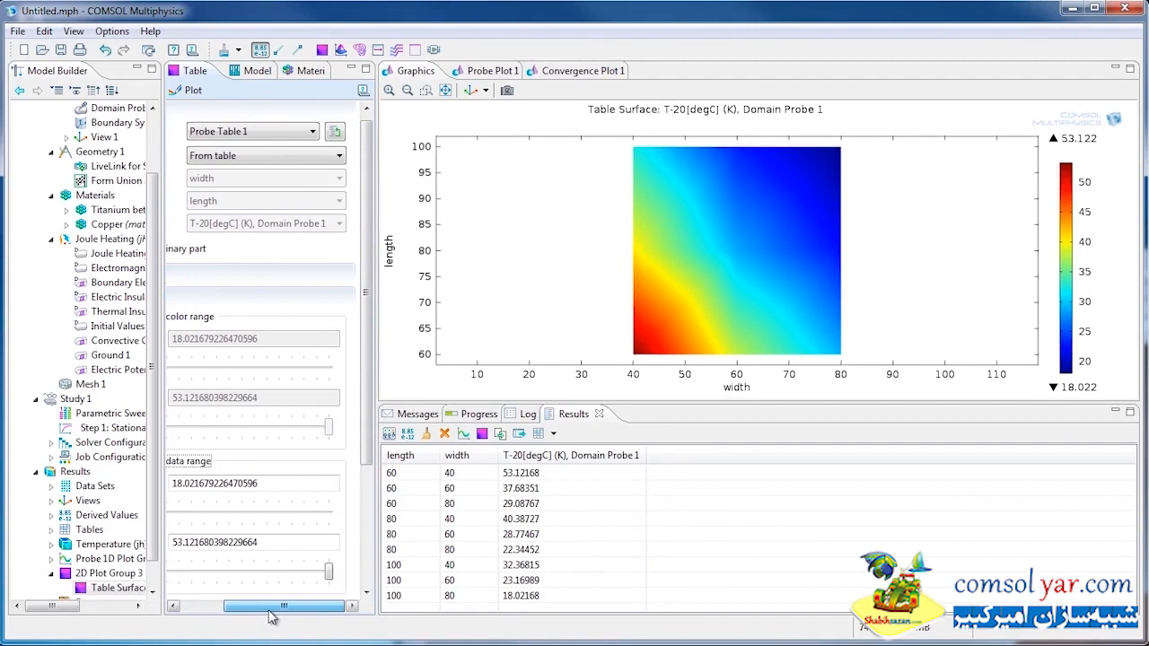
{"action": "left_click_drag", "start_coordinate": [328, 575], "coordinate": [195, 575]}
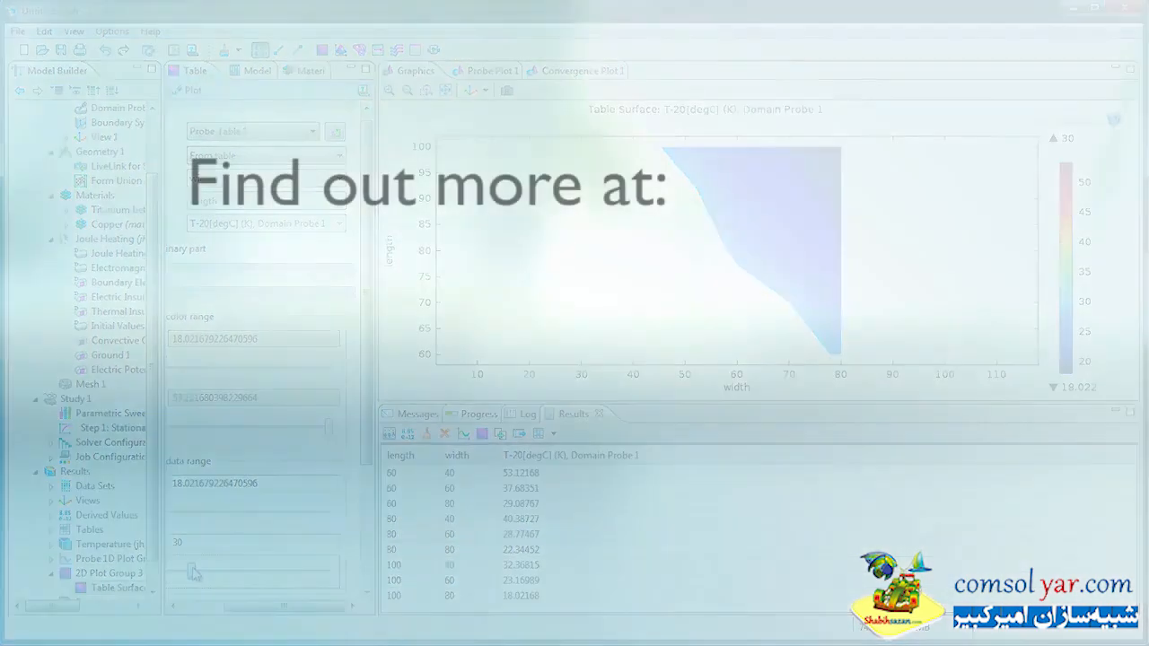